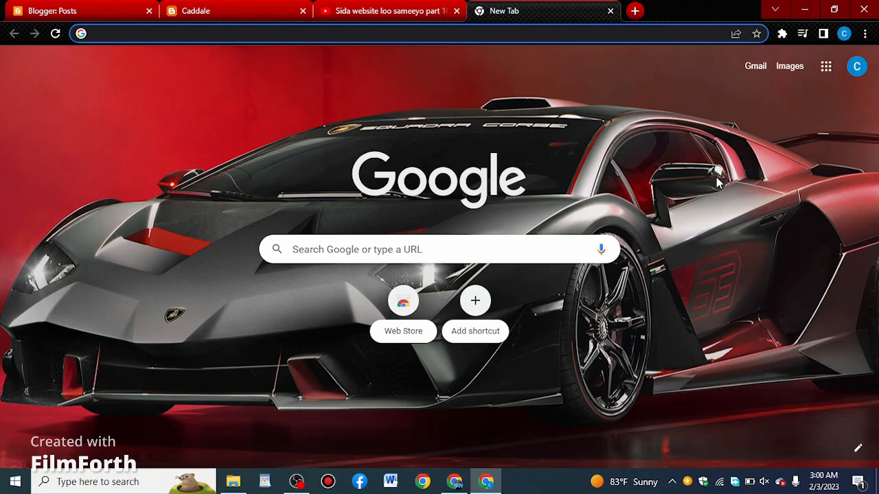
# - Review the Caddale blog, its Blogger posts page and the Somali Tutorials community post on YouTube
pyautogui.click(230, 7)
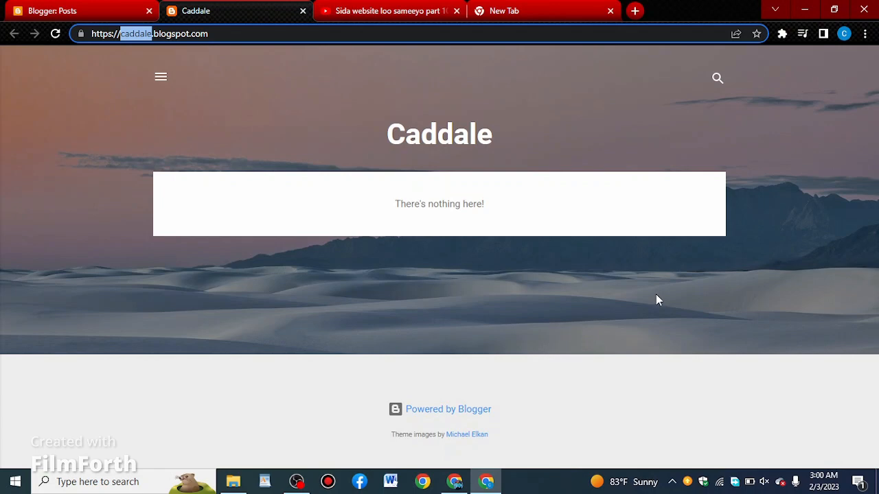
pyautogui.click(91, 7)
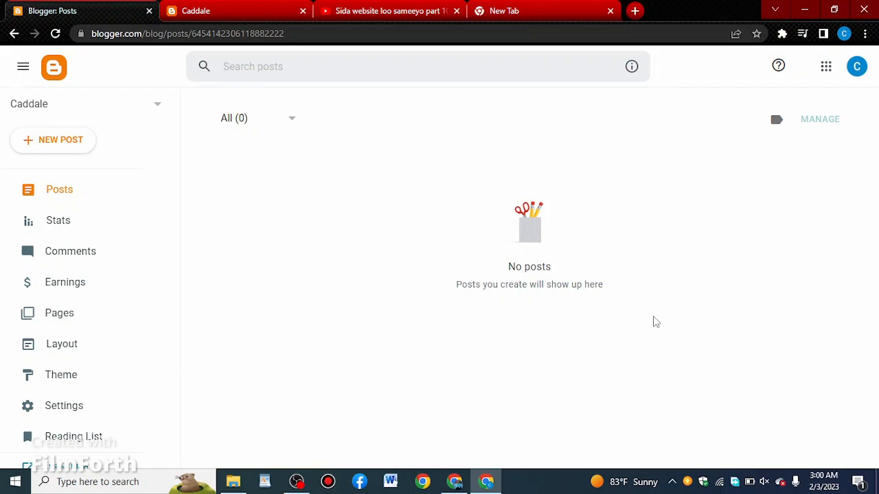
pyautogui.click(455, 484)
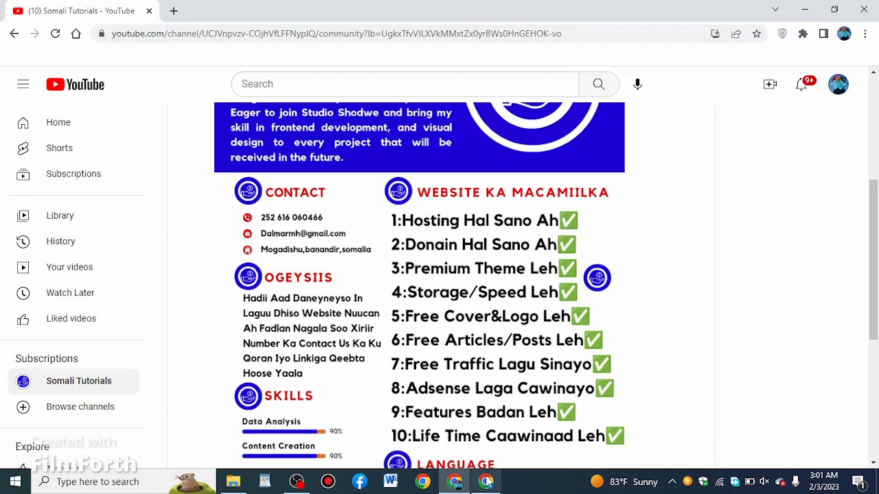
pyautogui.moveTo(486, 484)
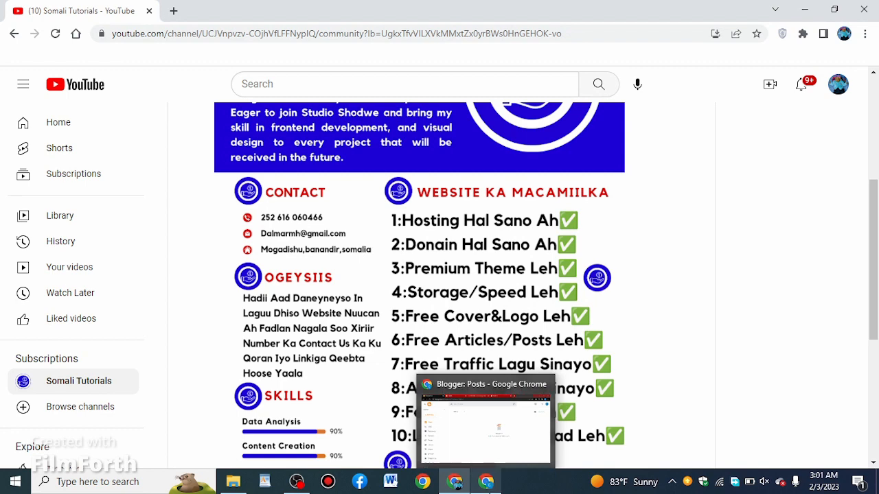
pyautogui.click(486, 484)
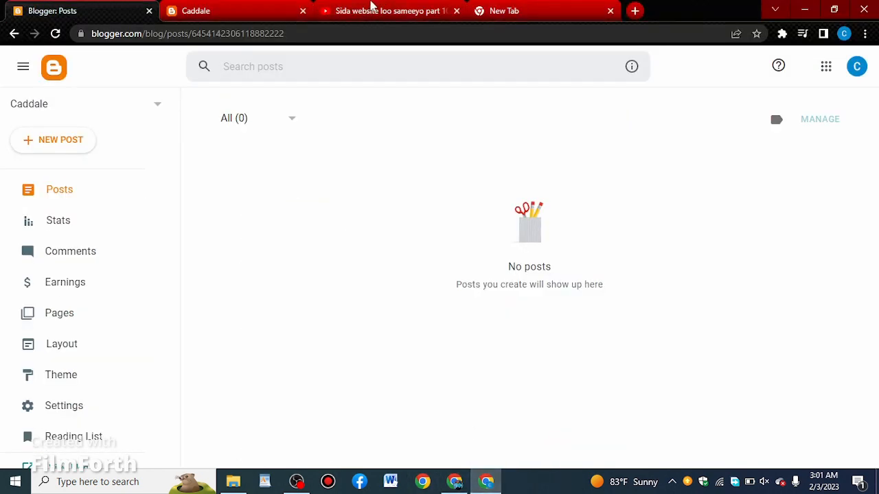
# - Open the Bluehost link in the YouTube video's description and choose the Basic WordPress hosting plan
pyautogui.click(375, 6)
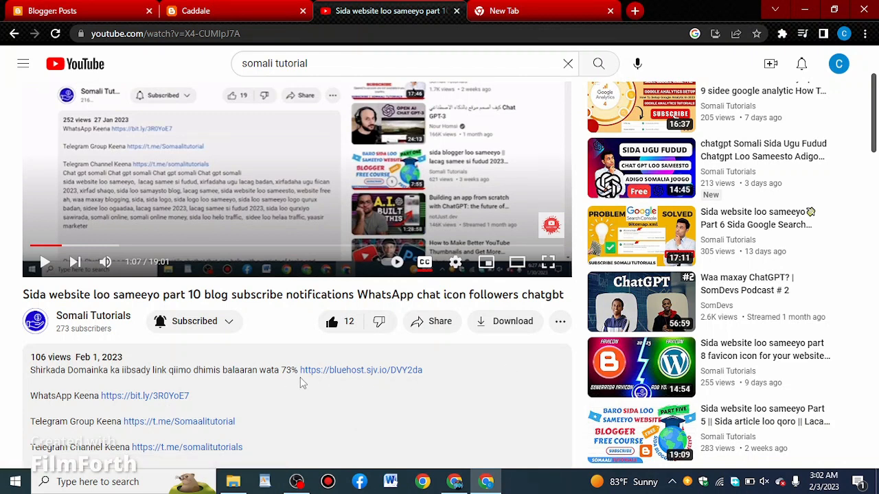
pyautogui.click(367, 371)
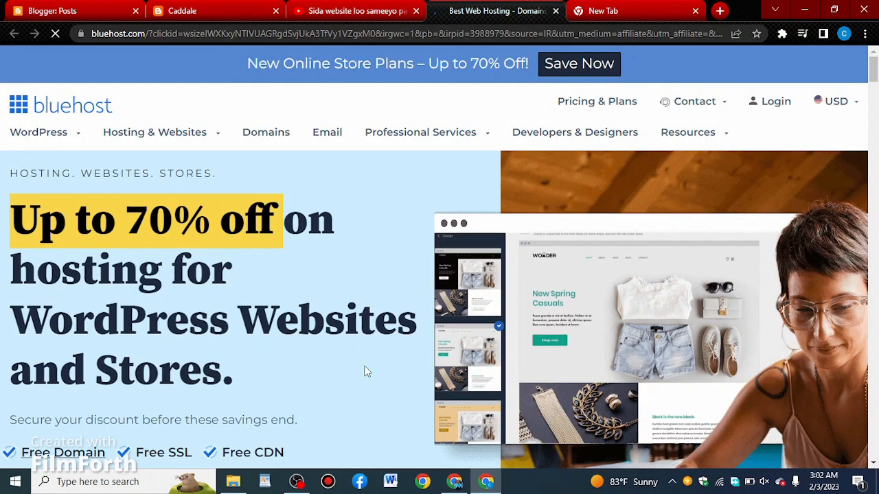
pyautogui.scroll(-2, 418, 333)
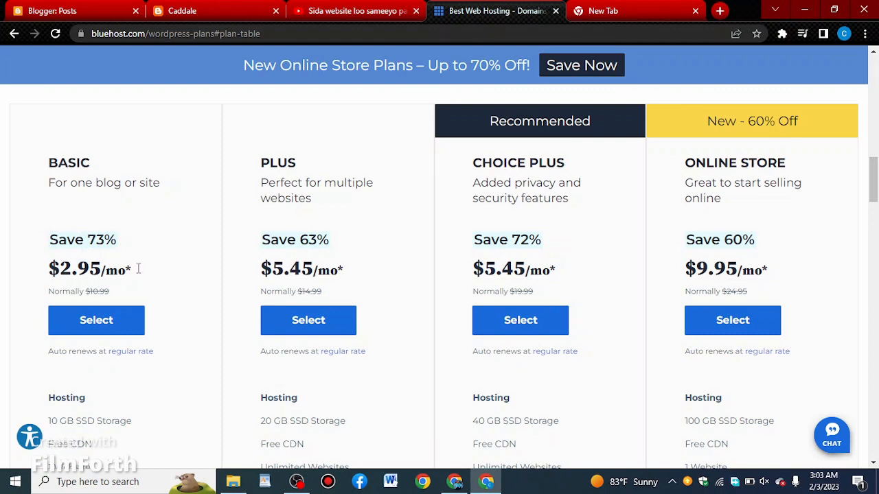
pyautogui.click(97, 321)
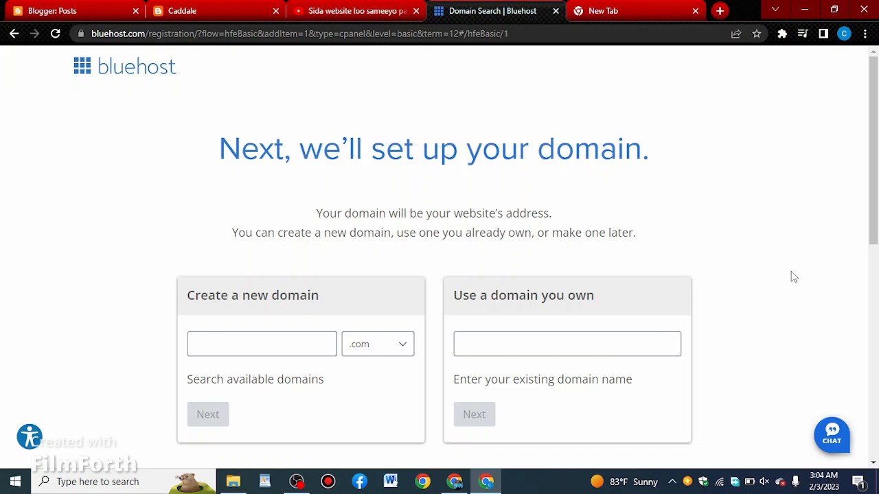
# - Request Caddale1 as a new .com domain and continue to the account creation page
pyautogui.click(211, 346)
pyautogui.write('C')
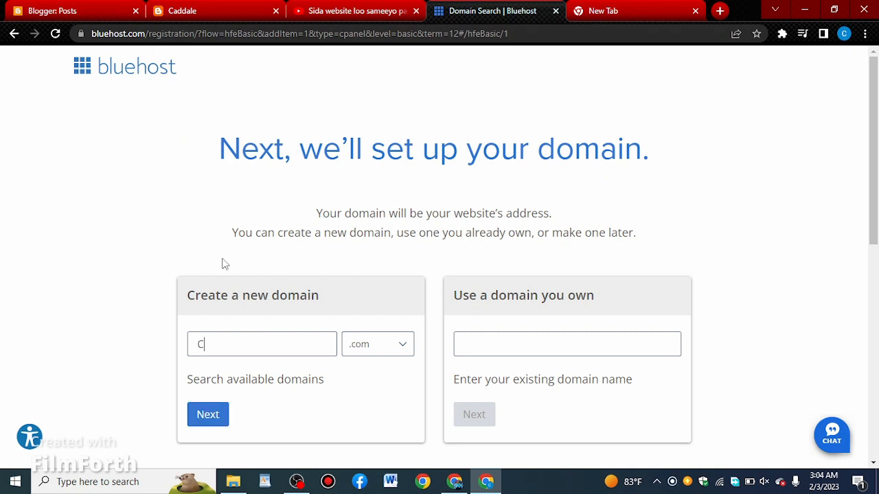
pyautogui.write('addale')
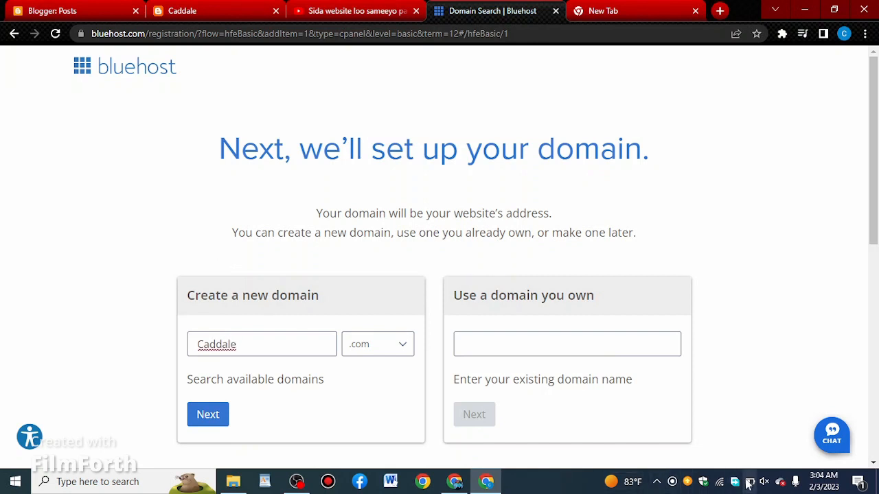
pyautogui.write('1')
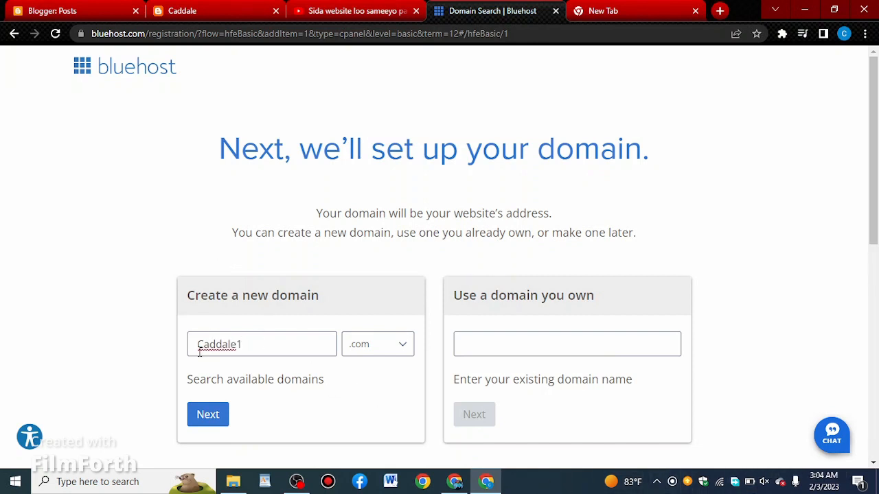
pyautogui.click(207, 415)
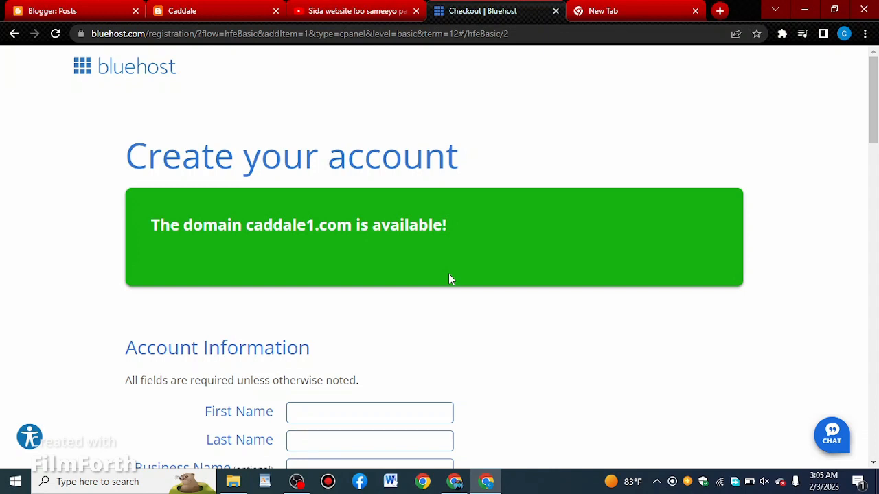
# - Fill in the account holder's first and last name in the account information
pyautogui.scroll(-12, 449, 279)
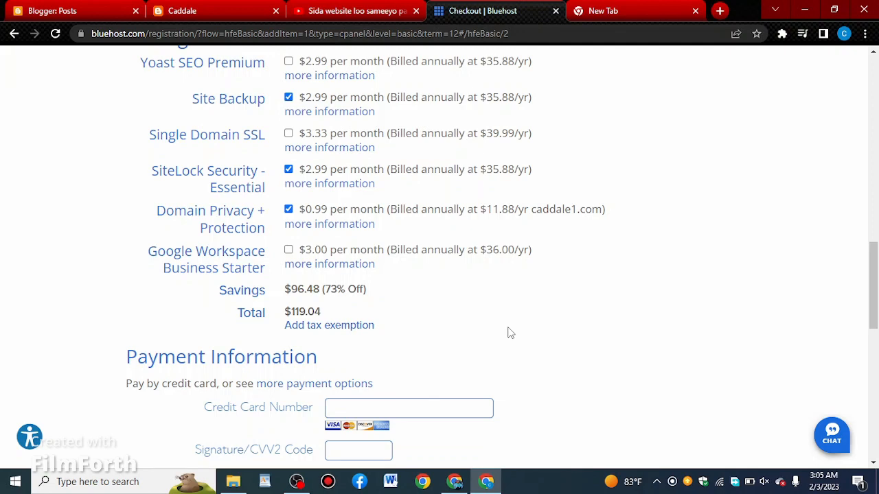
pyautogui.scroll(5, 510, 333)
pyautogui.scroll(7, 510, 333)
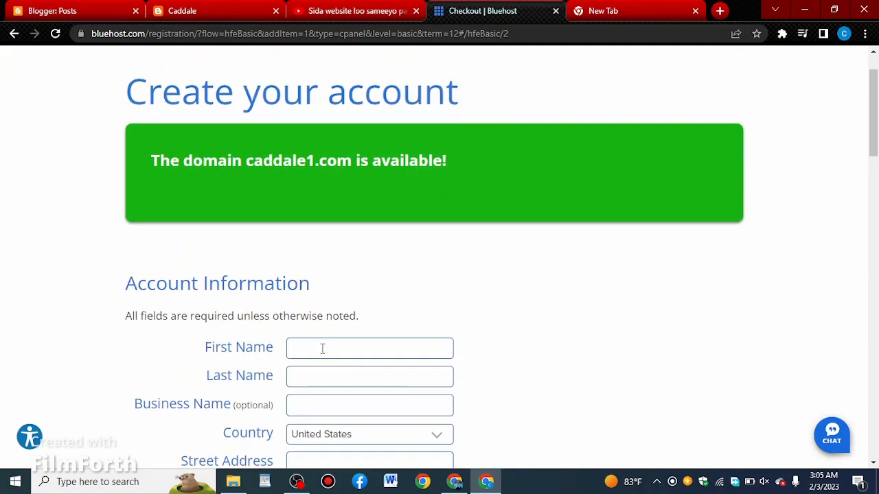
pyautogui.click(322, 349)
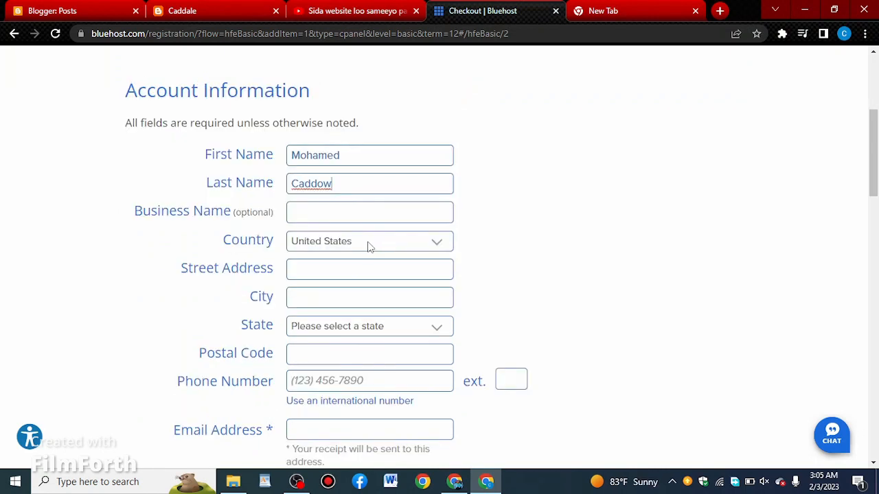
# - Set the account's country to Somalia
pyautogui.click(367, 244)
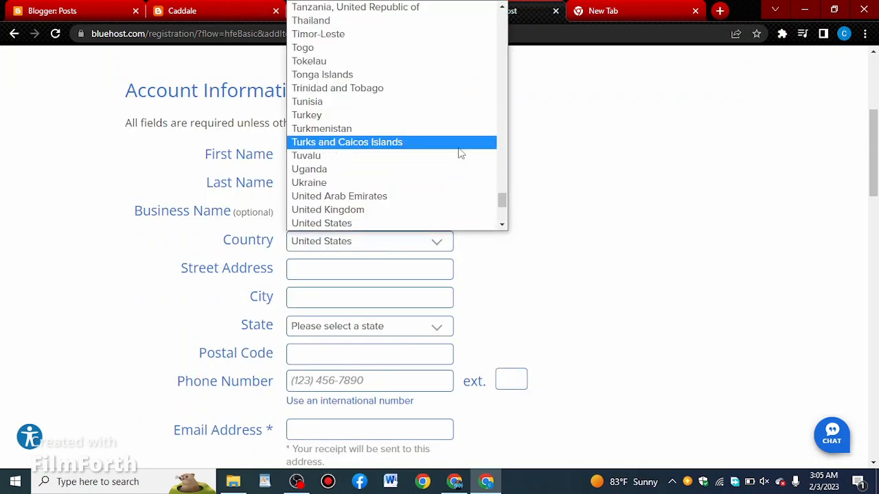
pyautogui.scroll(14, 460, 153)
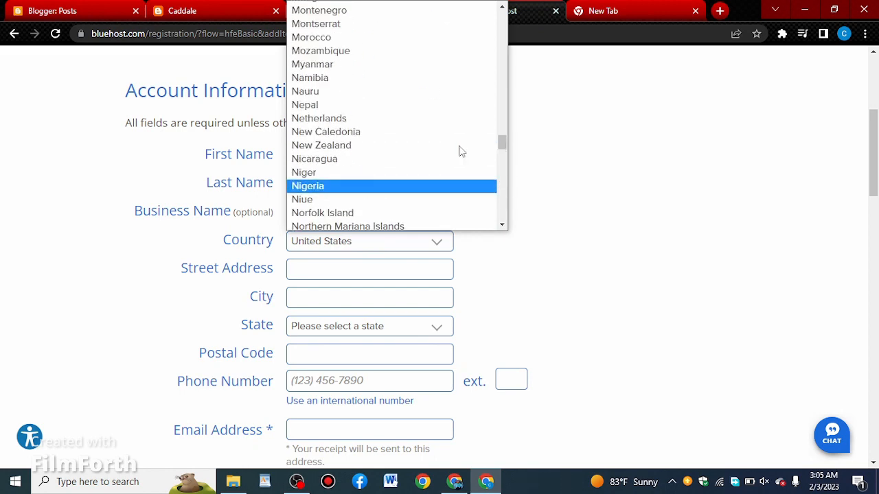
pyautogui.scroll(15, 460, 151)
pyautogui.scroll(-20, 460, 150)
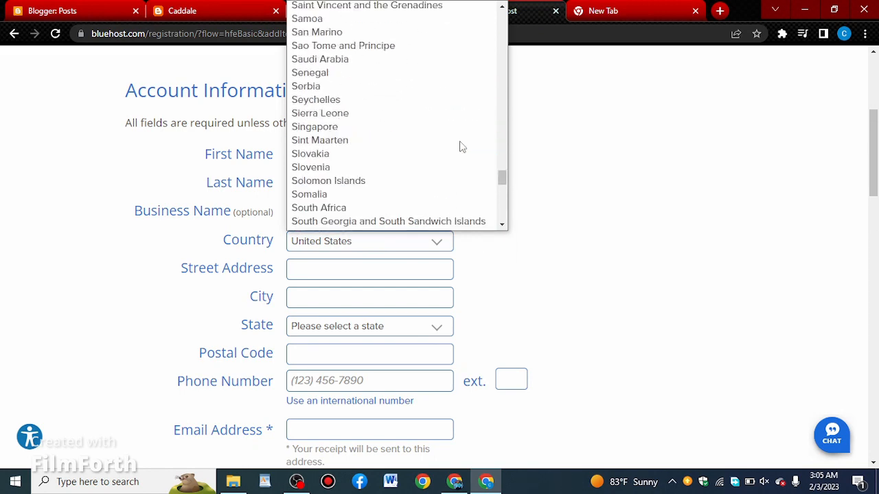
pyautogui.scroll(4, 461, 146)
pyautogui.scroll(-2, 460, 145)
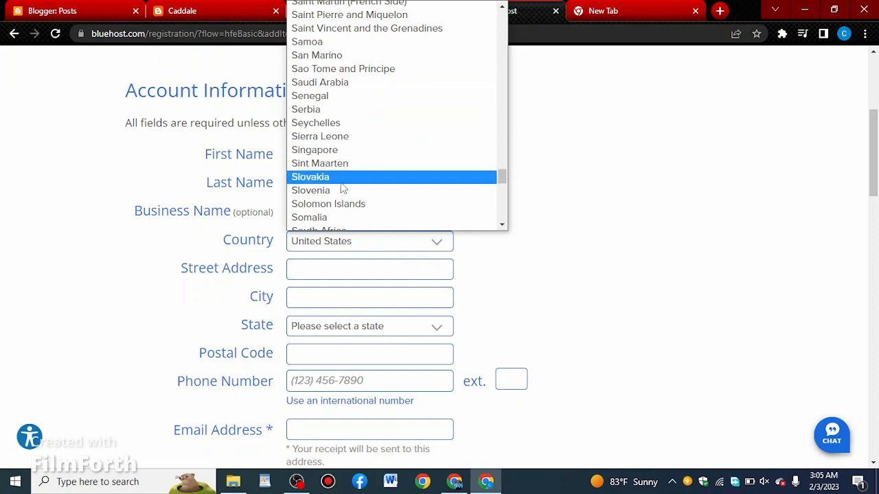
pyautogui.scroll(5, 402, 174)
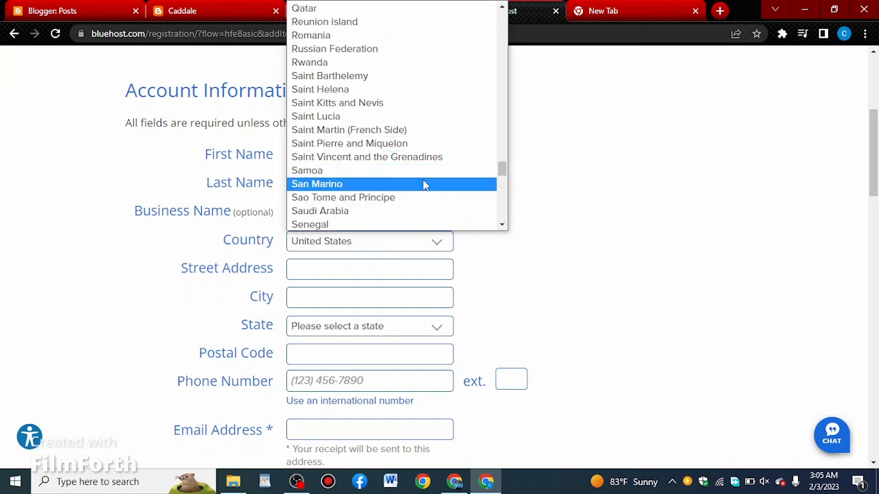
pyautogui.scroll(-10, 424, 184)
pyautogui.scroll(6, 432, 190)
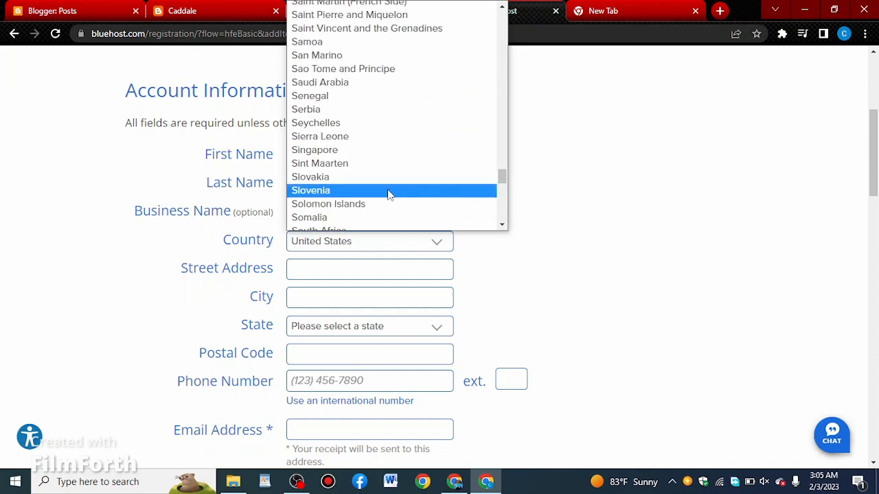
pyautogui.scroll(7, 405, 194)
pyautogui.scroll(-11, 424, 190)
pyautogui.scroll(4, 371, 172)
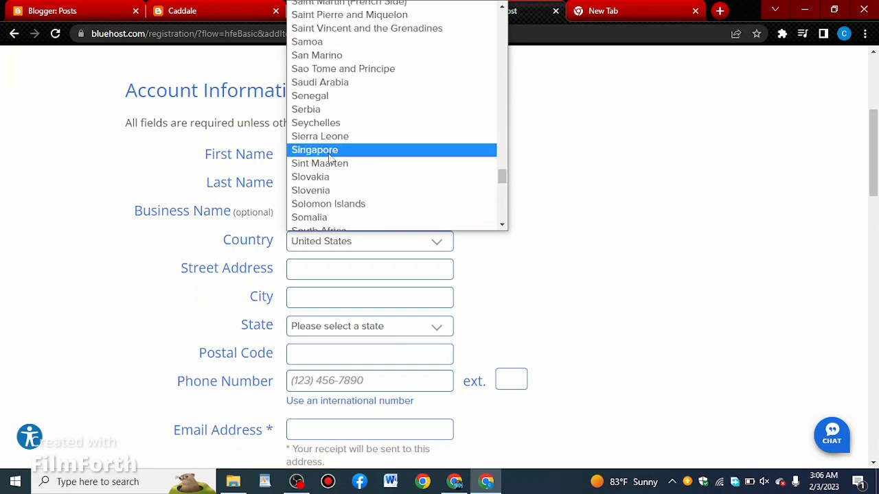
pyautogui.scroll(4, 429, 151)
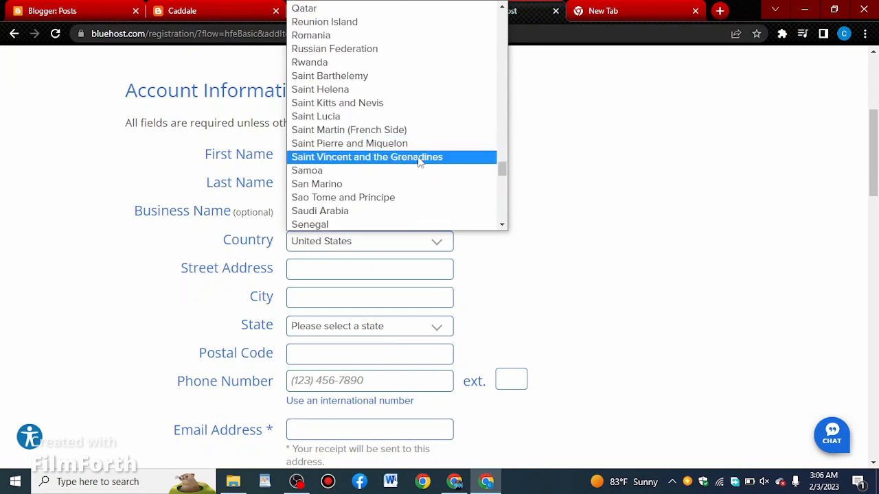
pyautogui.scroll(-3, 428, 186)
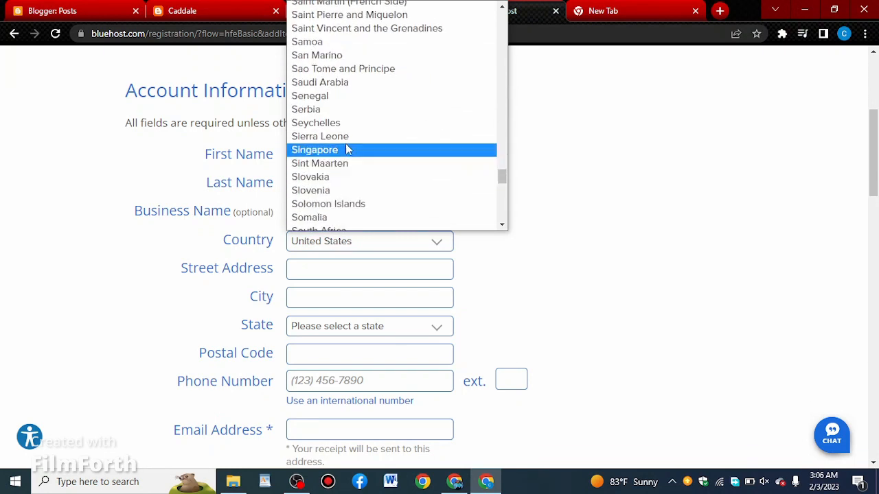
pyautogui.scroll(-3, 349, 179)
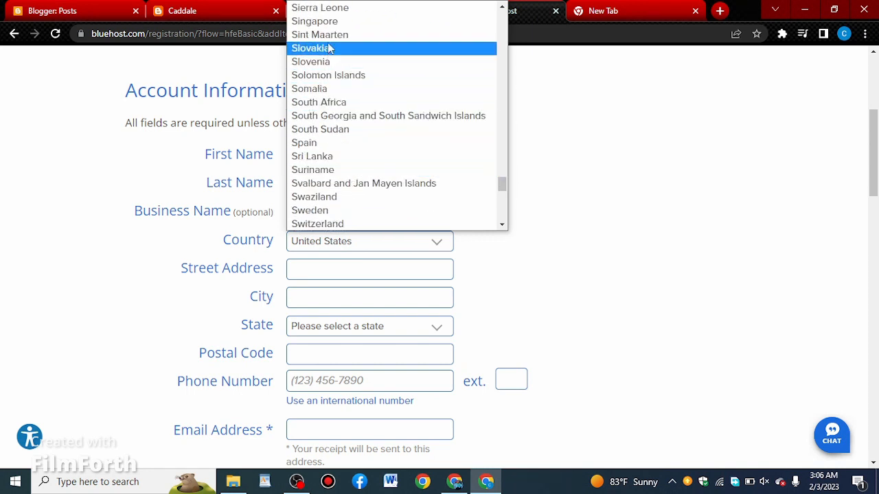
pyautogui.click(312, 89)
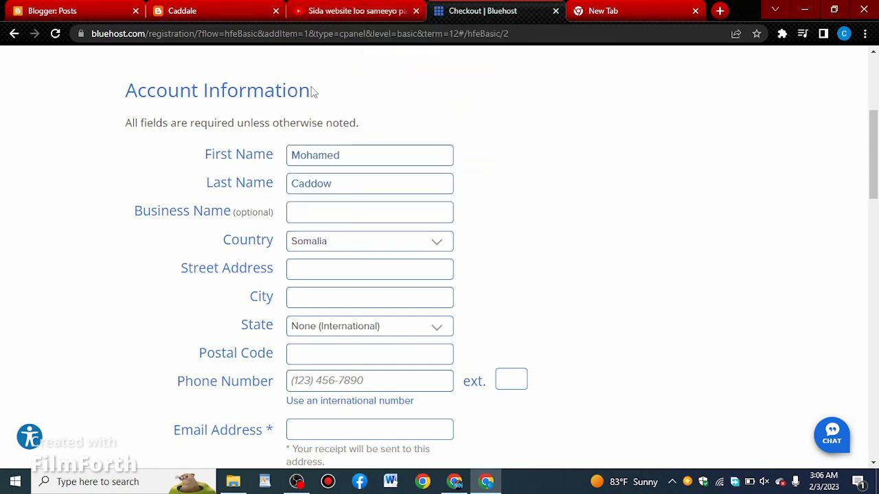
# - Fill in the account holder's street address and city
pyautogui.click(364, 268)
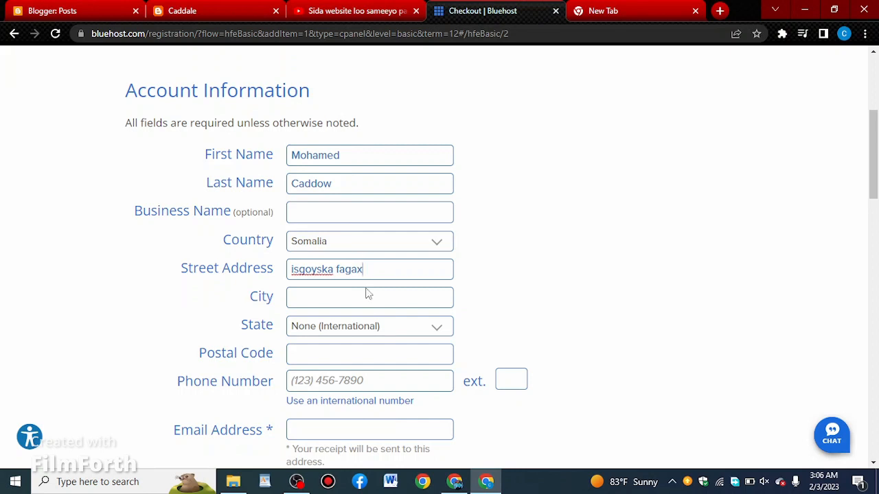
pyautogui.click(341, 297)
pyautogui.write('mo')
pyautogui.write('gadis')
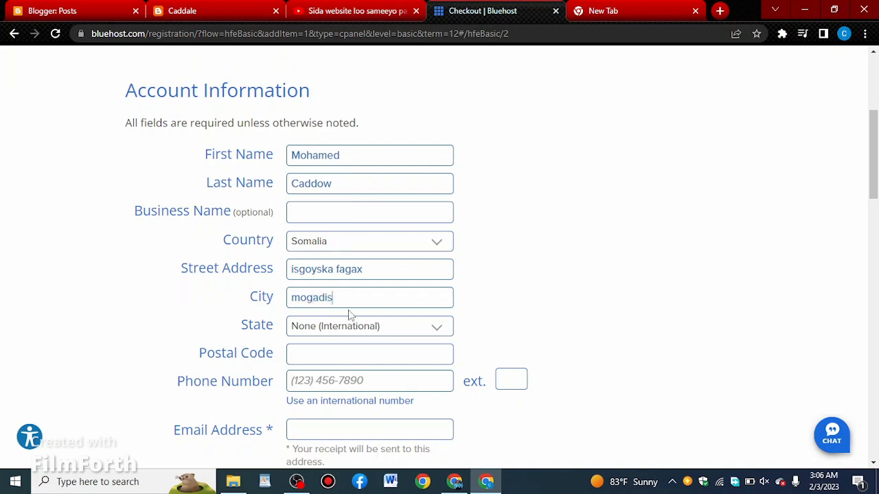
pyautogui.write('hu')
# - Enter the account holder's postal code and paste the phone number into the account information
pyautogui.click(369, 355)
pyautogui.scroll(-1, 335, 357)
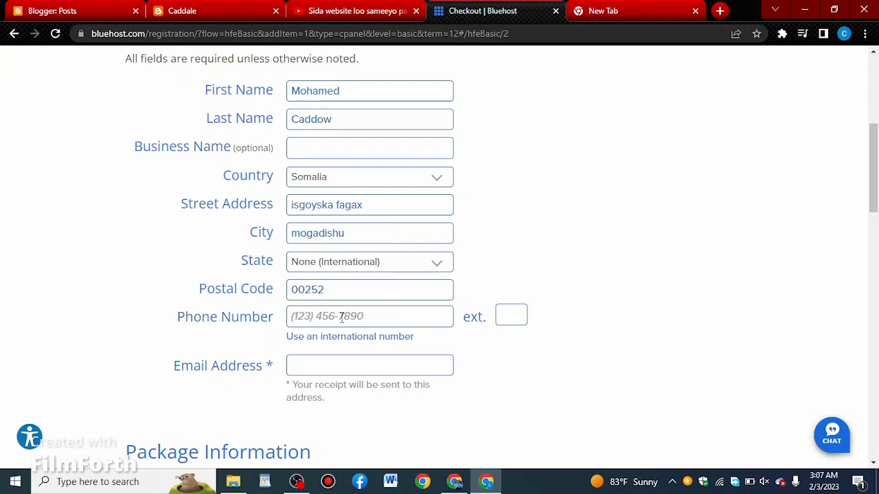
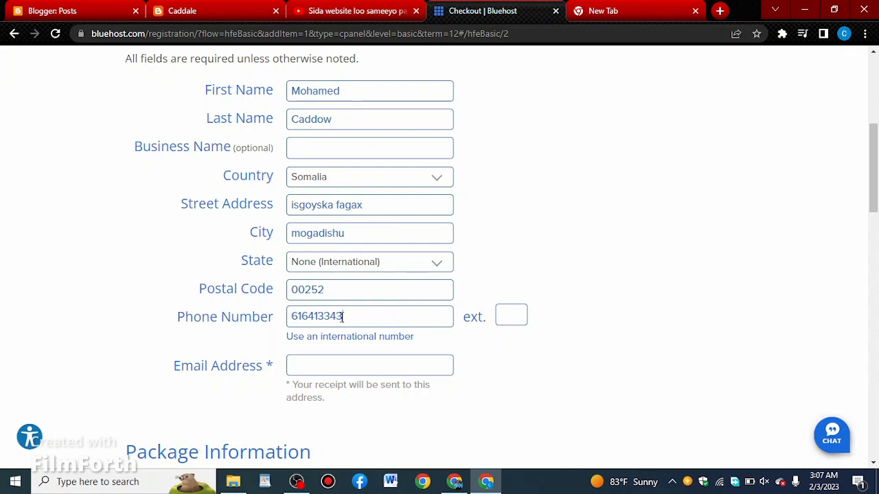
# - Copy the Google account's e-mail address from the new tab and paste it into the checkout's Email Address field
pyautogui.scroll(-2, 345, 355)
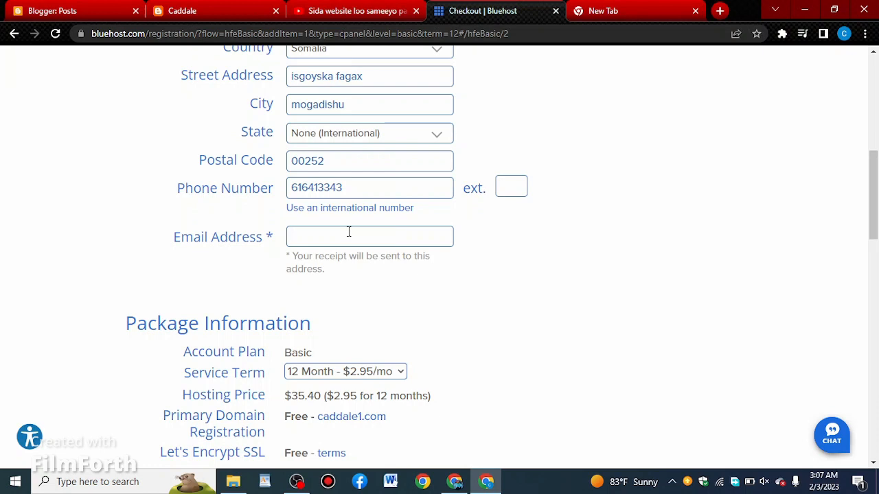
pyautogui.click(642, 6)
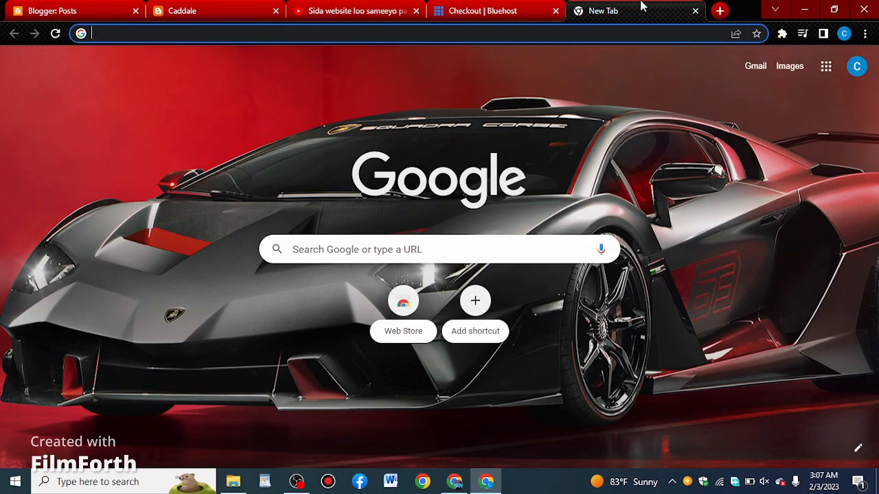
pyautogui.click(857, 72)
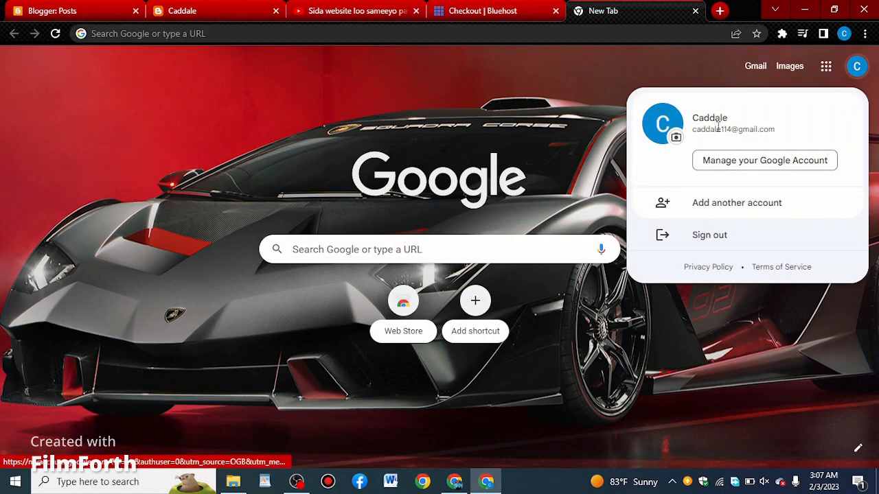
pyautogui.moveTo(691, 130); pyautogui.dragTo(776, 129)
pyautogui.rightClick(758, 132)
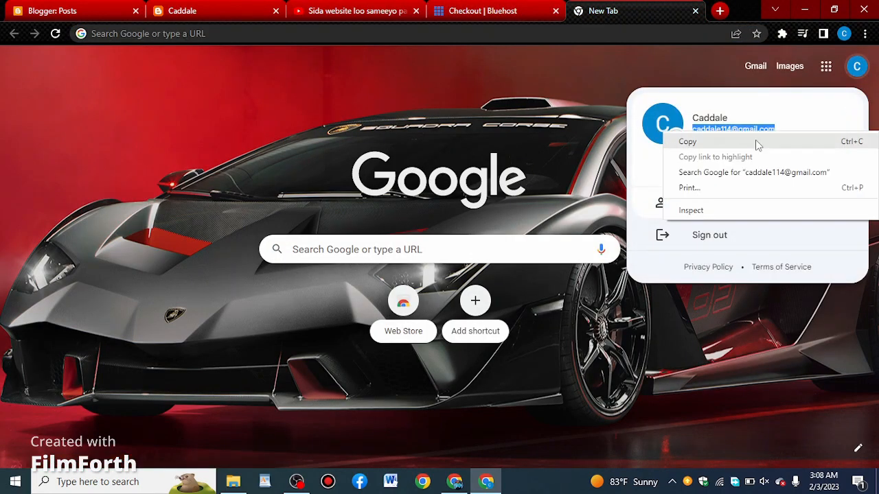
pyautogui.click(687, 144)
pyautogui.click(453, 6)
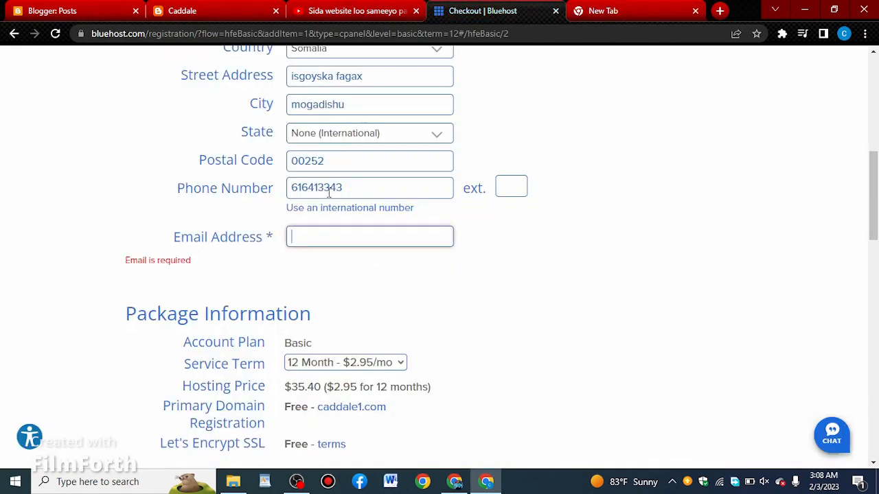
pyautogui.rightClick(320, 237)
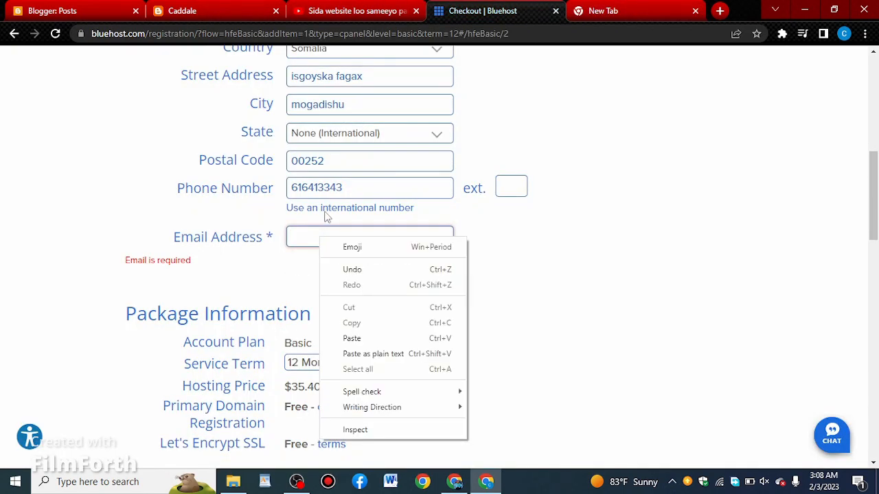
pyautogui.click(363, 340)
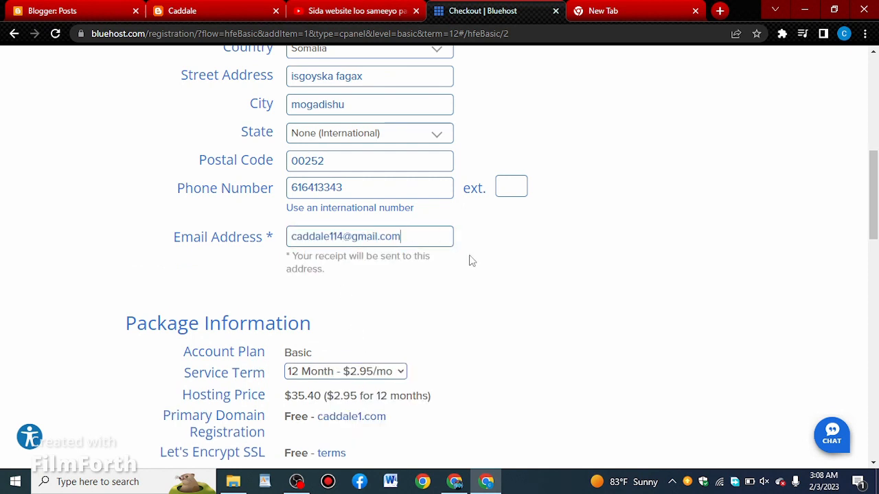
# - Select the 12 Month - $2.95/mo service term in the package information
pyautogui.scroll(-3, 469, 259)
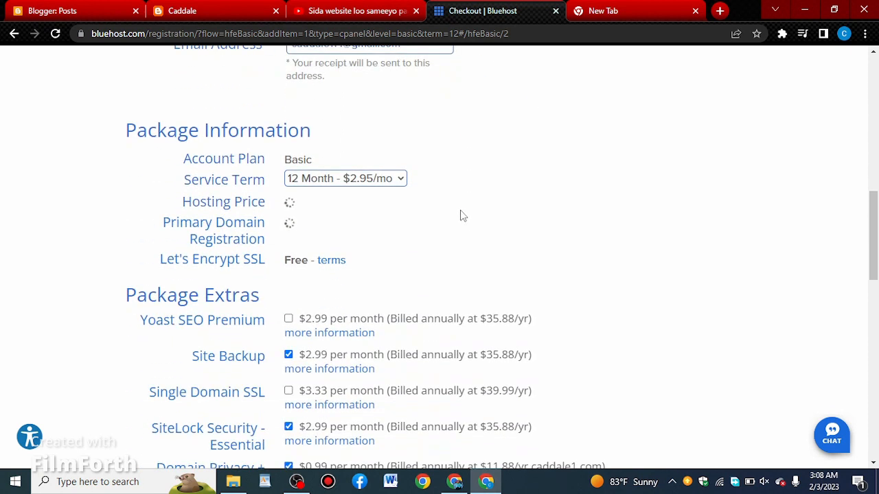
pyautogui.click(393, 179)
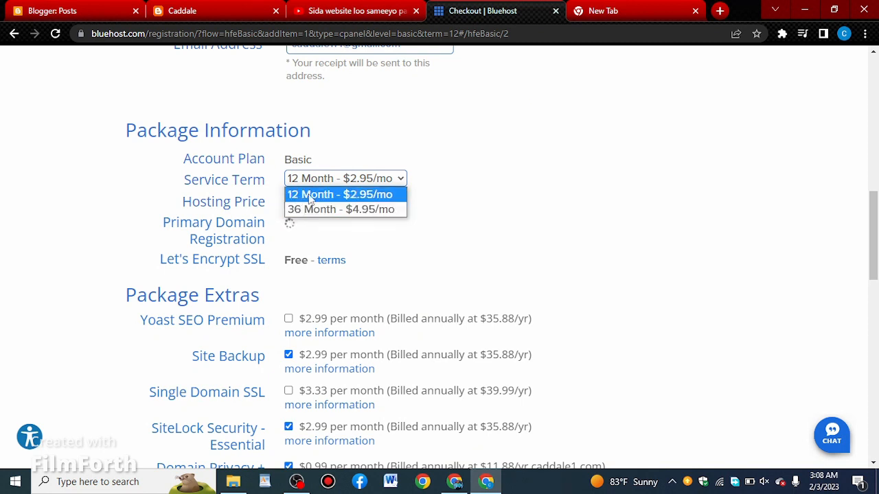
pyautogui.click(364, 195)
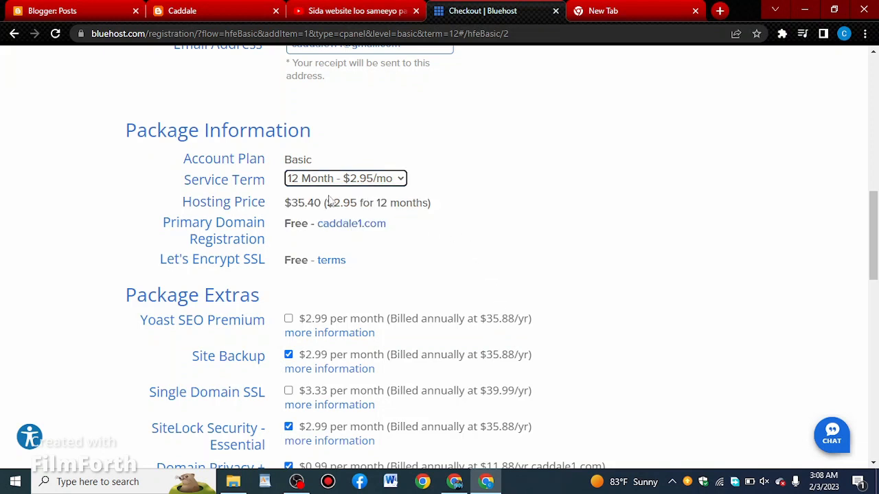
# - Remove Site Backup, SiteLock Security - Essential and Domain Privacy + Protection from the package extras
pyautogui.scroll(-2, 412, 206)
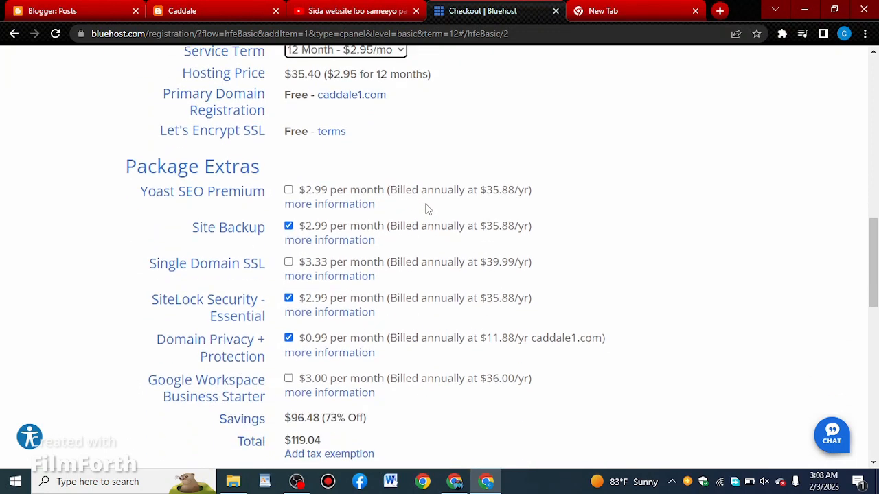
pyautogui.scroll(-1, 426, 209)
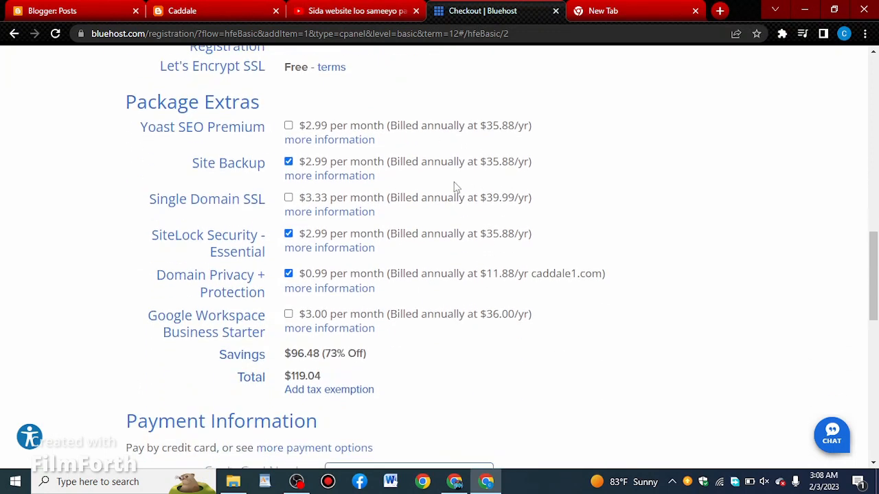
pyautogui.click(289, 162)
pyautogui.click(288, 234)
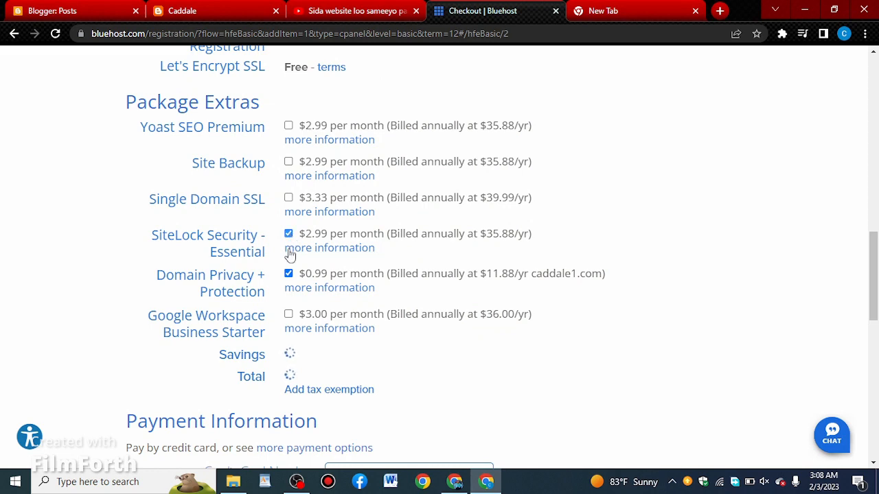
pyautogui.click(288, 274)
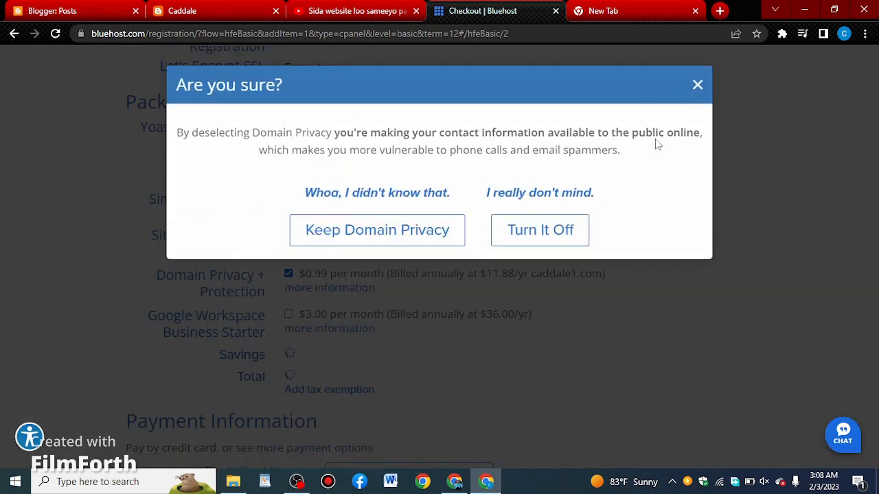
pyautogui.click(699, 82)
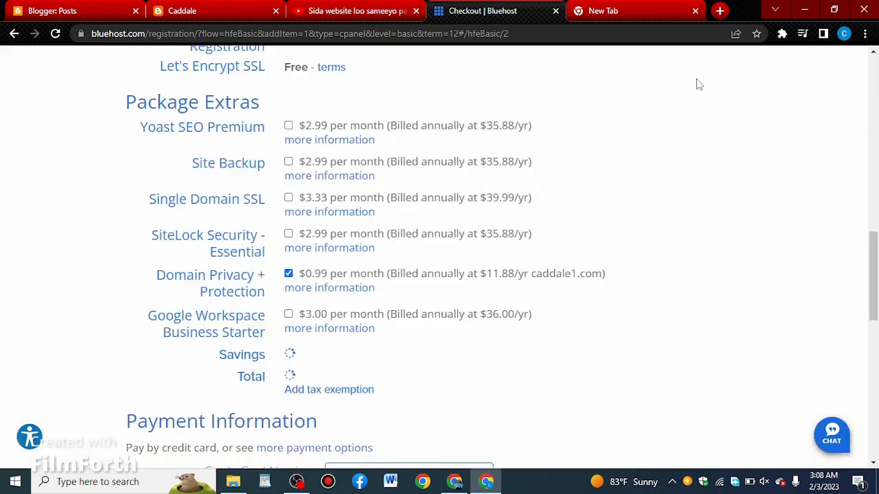
pyautogui.click(289, 275)
pyautogui.scroll(-2, 488, 267)
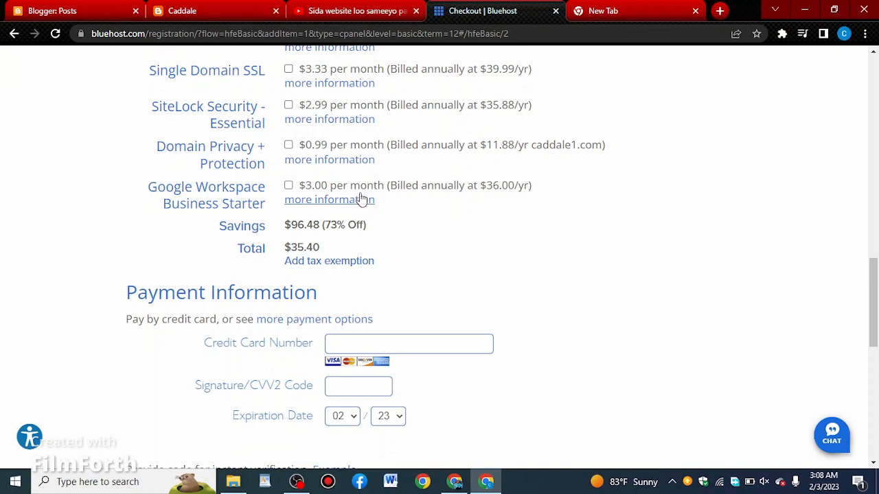
# - Check the Bluehost discount link in the YouTube video's description, and submit the checkout order
pyautogui.click(337, 8)
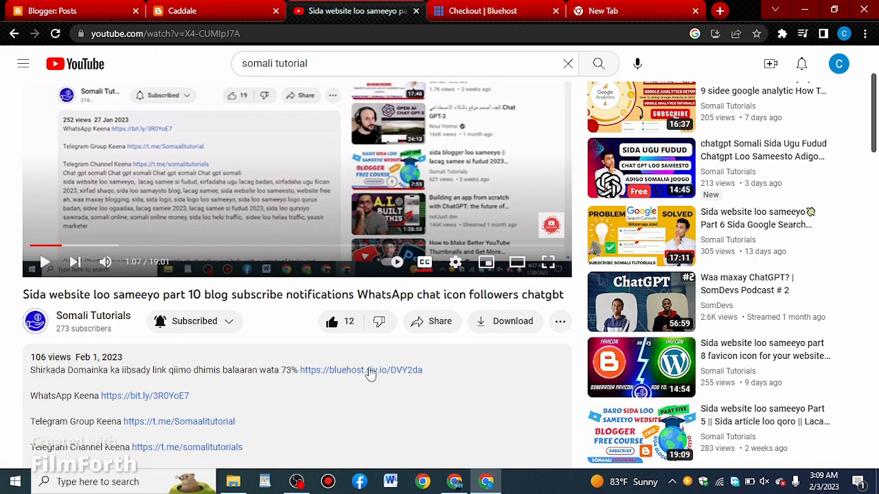
pyautogui.click(501, 8)
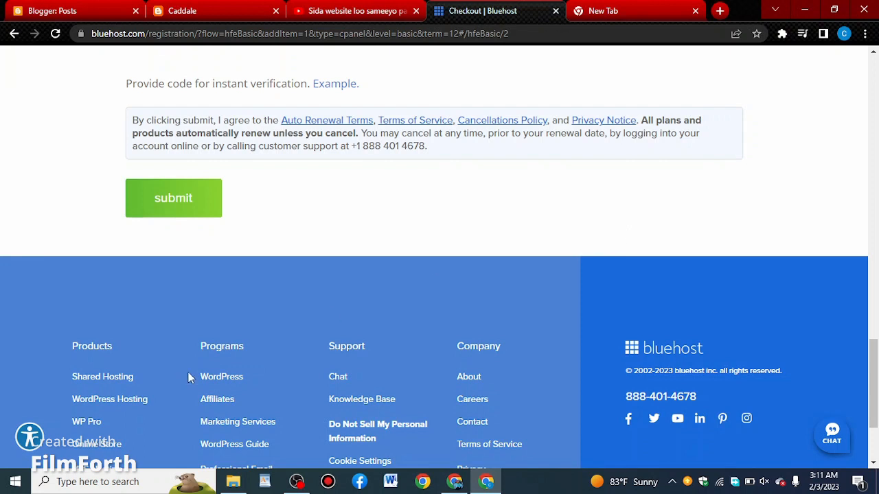
pyautogui.click(185, 211)
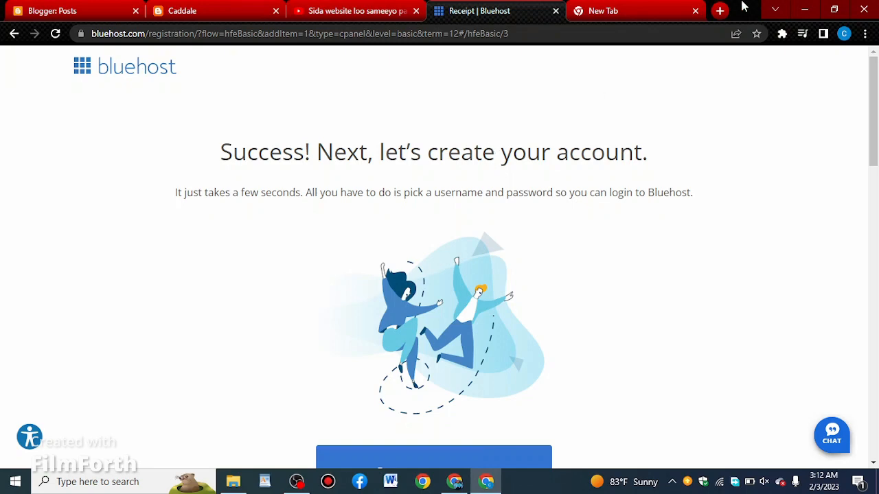
# - Open Gmail in the blank tab and return to the Bluehost receipt page
pyautogui.click(597, 11)
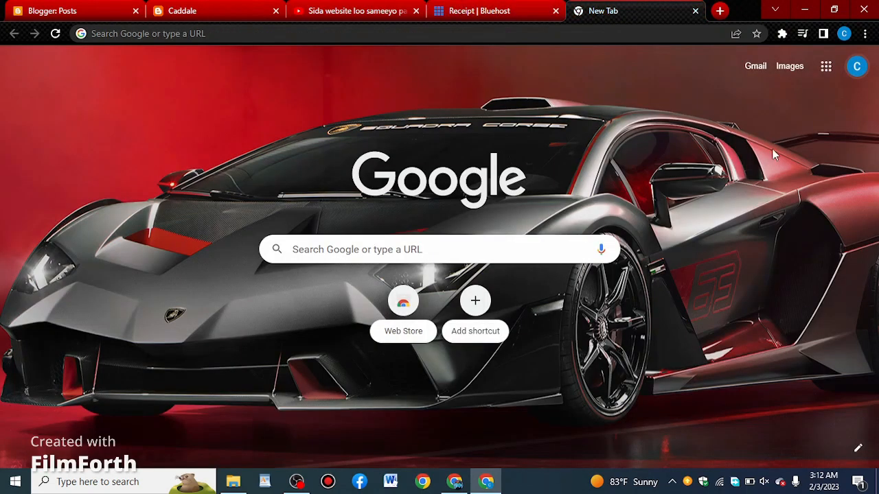
pyautogui.click(825, 68)
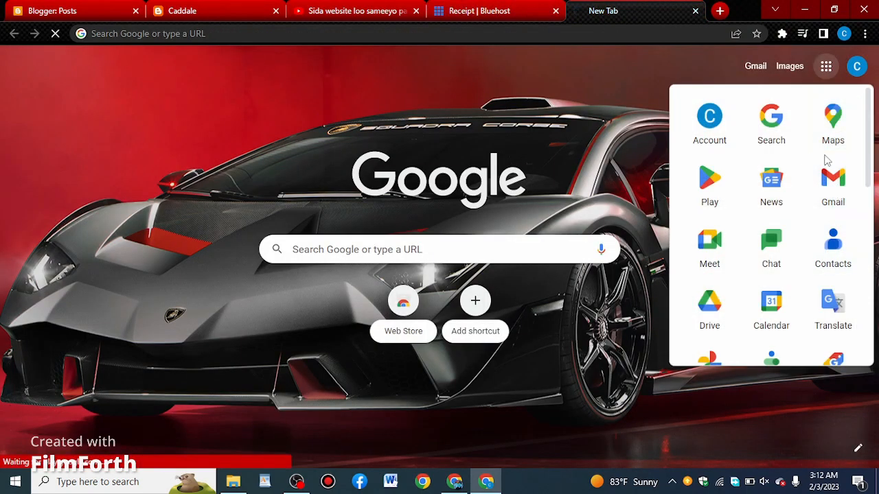
pyautogui.click(456, 10)
# - Examine the receipt's billing information, payment details and purchased items
pyautogui.scroll(-5, 501, 165)
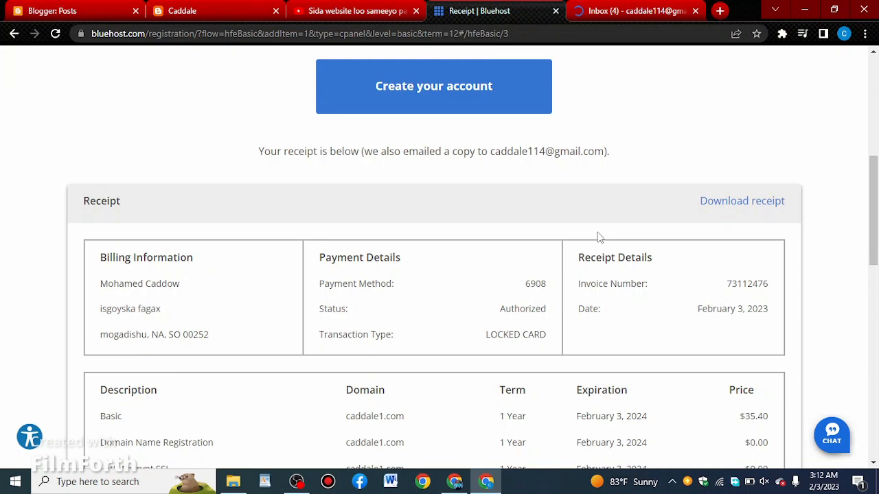
pyautogui.scroll(-1, 598, 235)
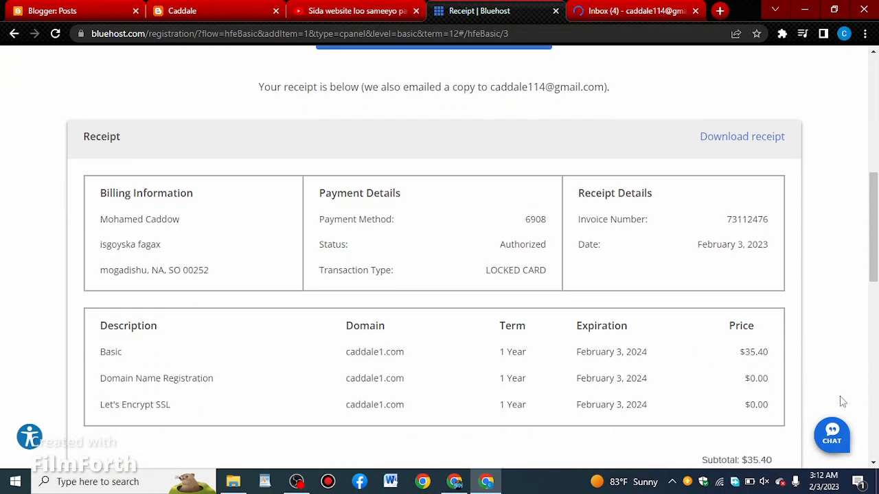
pyautogui.scroll(2, 591, 237)
pyautogui.scroll(4, 591, 235)
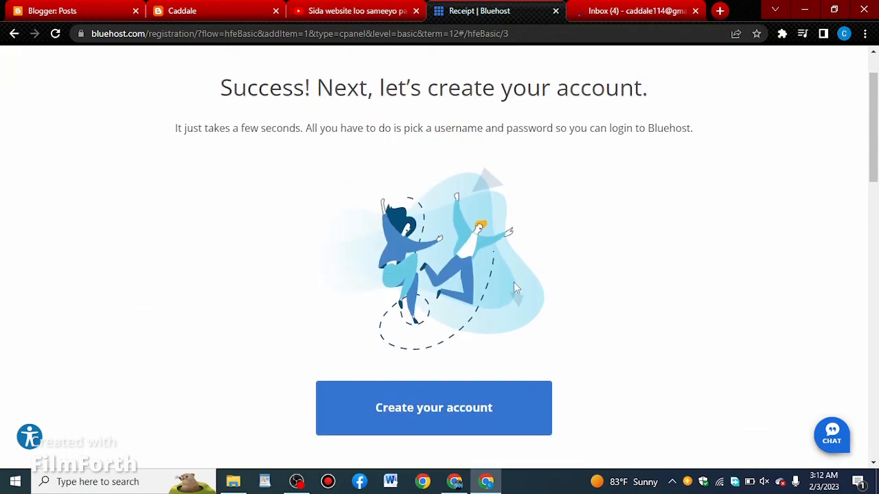
# - Open Bluehost's WHOIS verification message for caddale1.com in Gmail and verify the e-mail address from it
pyautogui.click(593, 10)
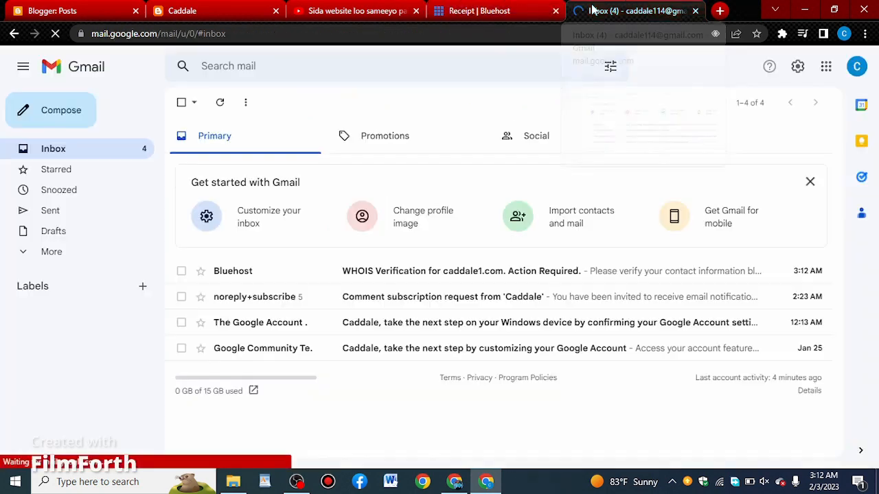
pyautogui.click(455, 275)
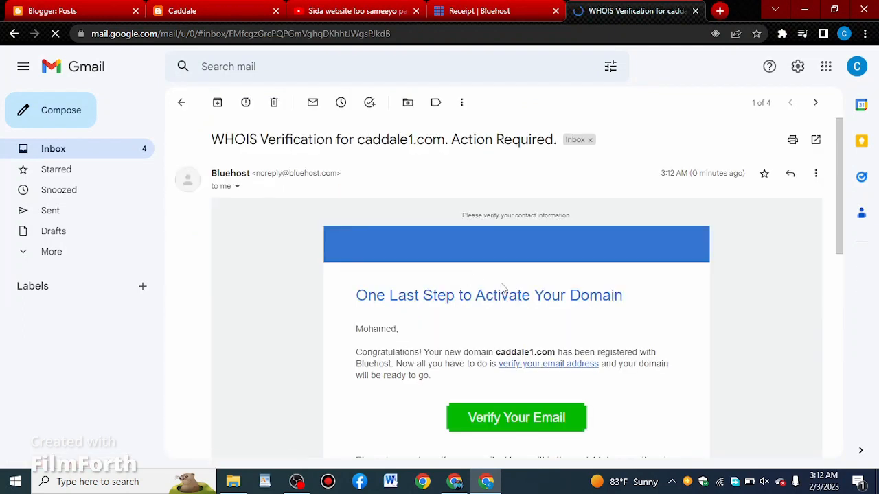
pyautogui.scroll(-1, 689, 349)
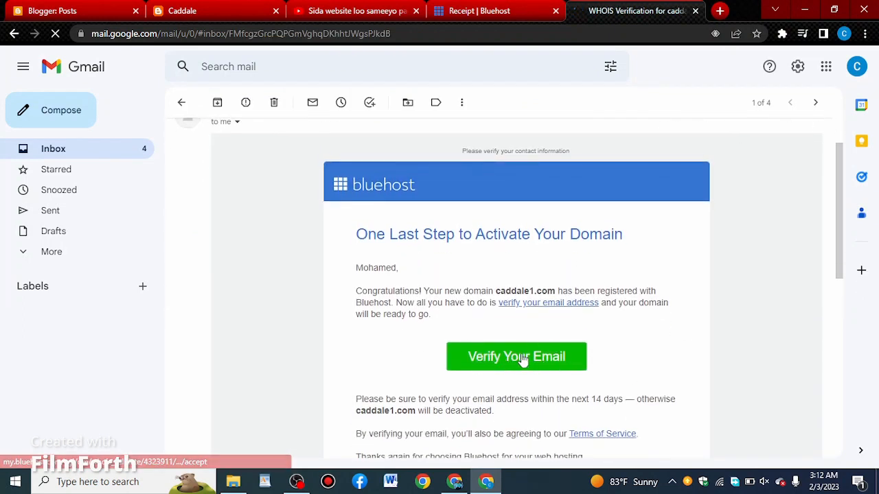
pyautogui.click(520, 357)
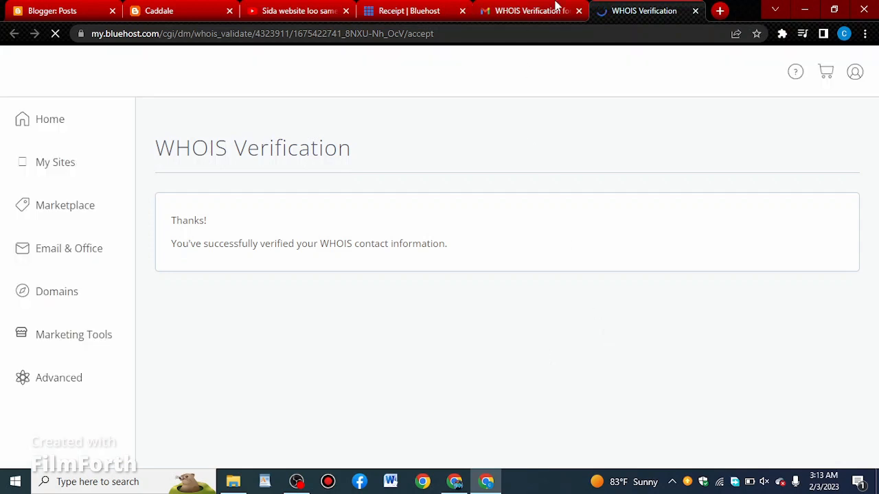
# - Close the WHOIS Verification, Gmail and Bluehost receipt tabs
pyautogui.click(695, 11)
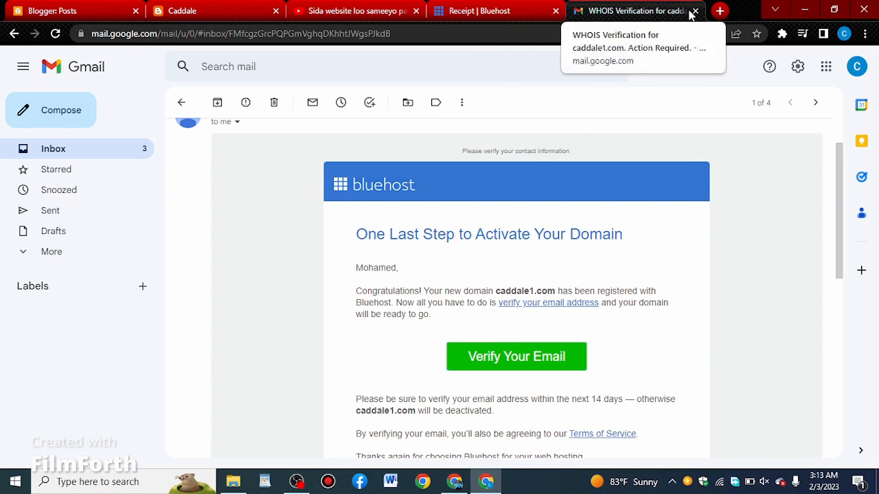
pyautogui.click(695, 11)
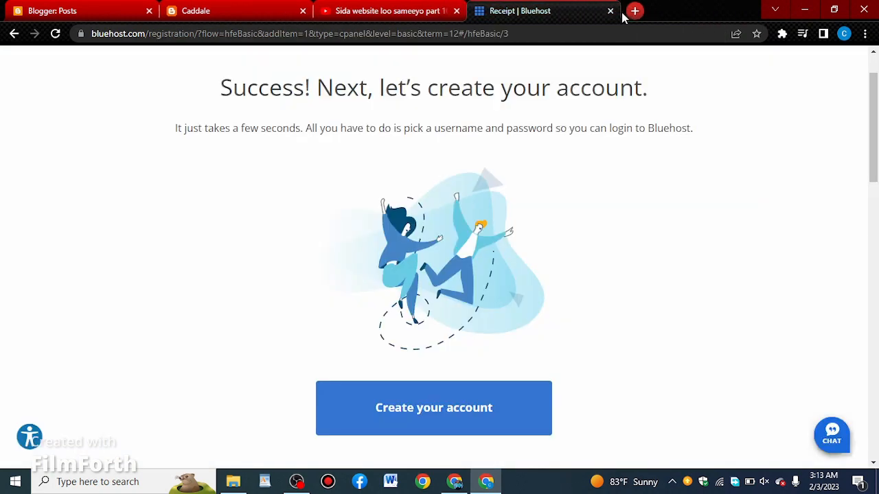
pyautogui.click(610, 11)
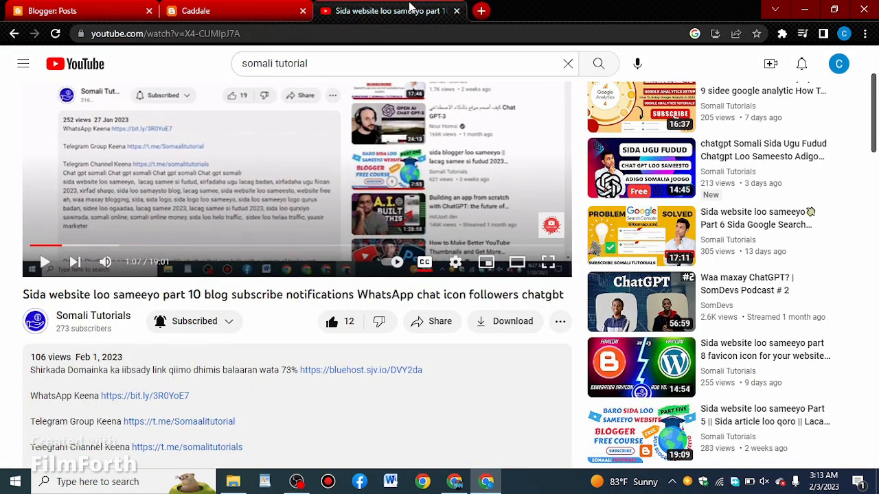
# - Open Bluehost's login page through the link in the video description and disconnect the connection flagged by Kaspersky
pyautogui.click(369, 371)
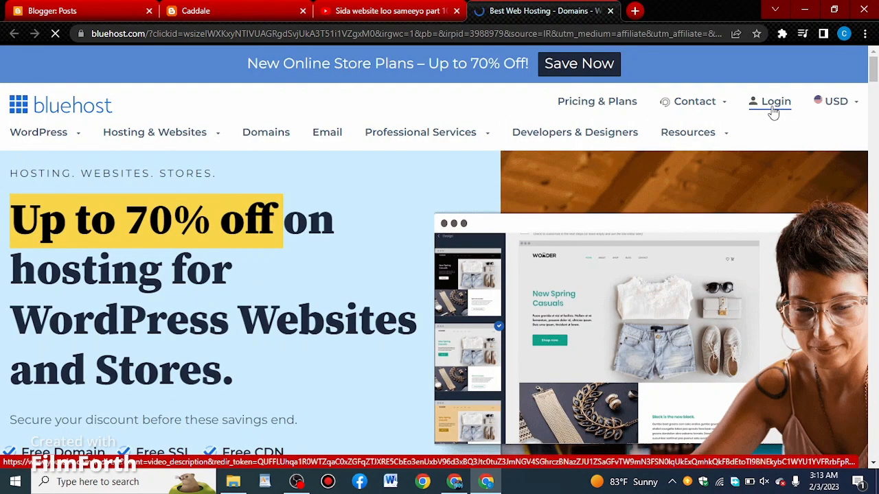
pyautogui.moveTo(720, 142)
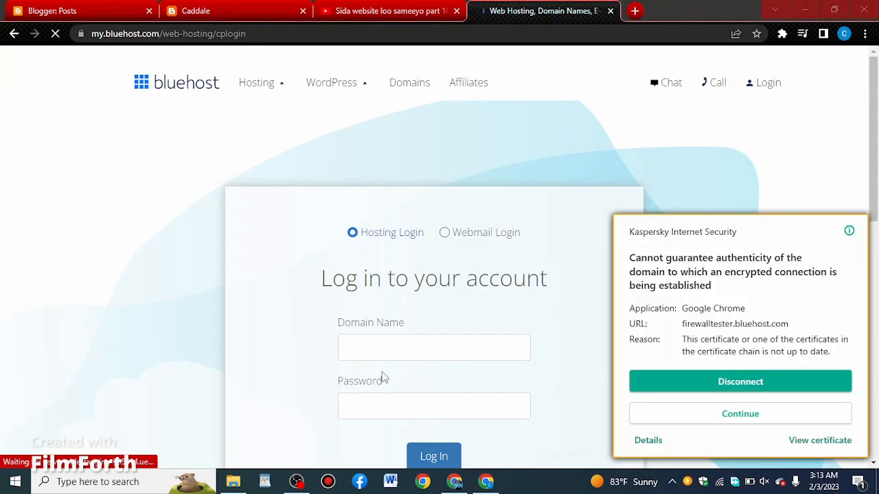
pyautogui.click(721, 392)
pyautogui.scroll(-3, 371, 313)
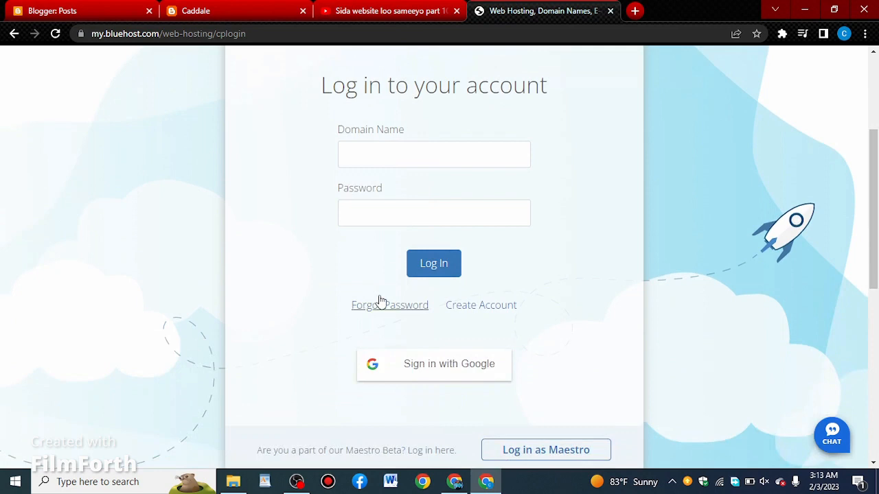
# - Enter Caddale1.com as the domain name in the account login form
pyautogui.click(426, 156)
pyautogui.write('C')
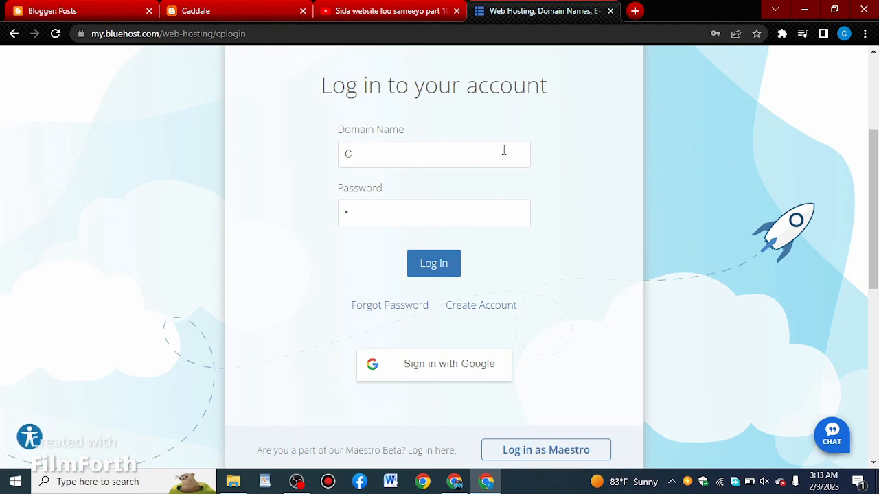
pyautogui.write('addale1')
pyautogui.write(' com')
# - Start the forgotten-password procedure and request a reset email for Caddale1.com
pyautogui.click(394, 310)
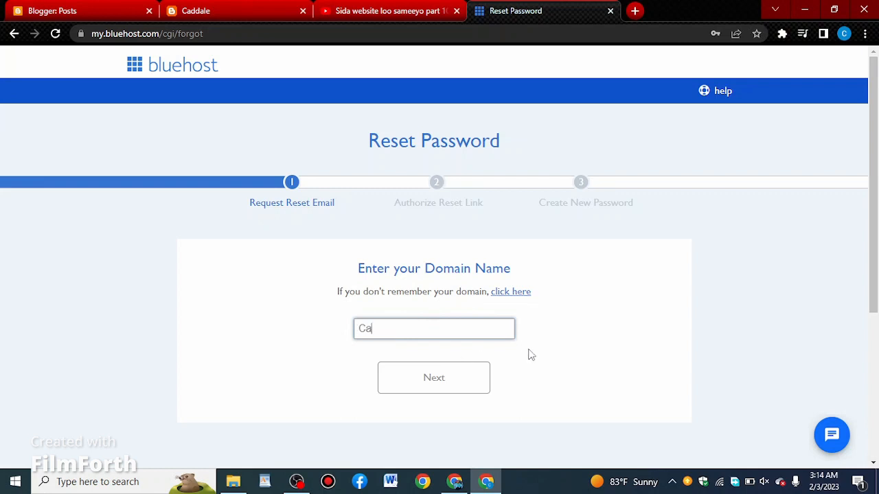
pyautogui.write('ddale')
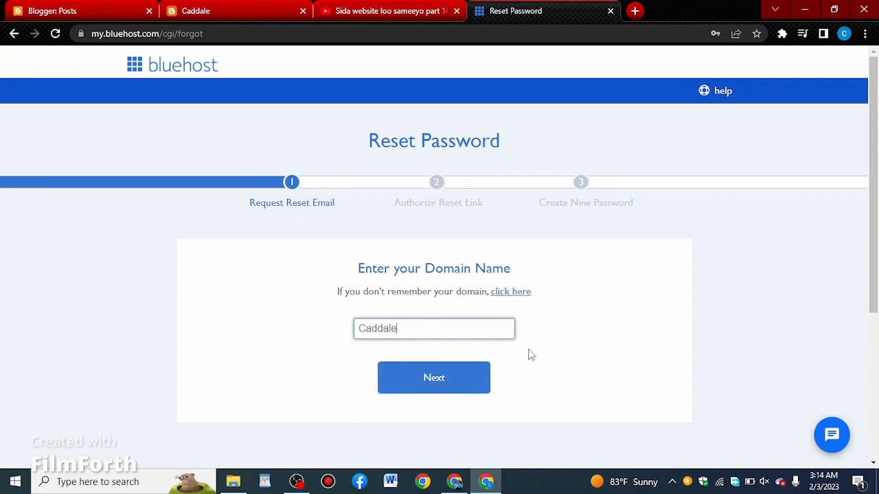
pyautogui.write('1.com')
pyautogui.click(441, 390)
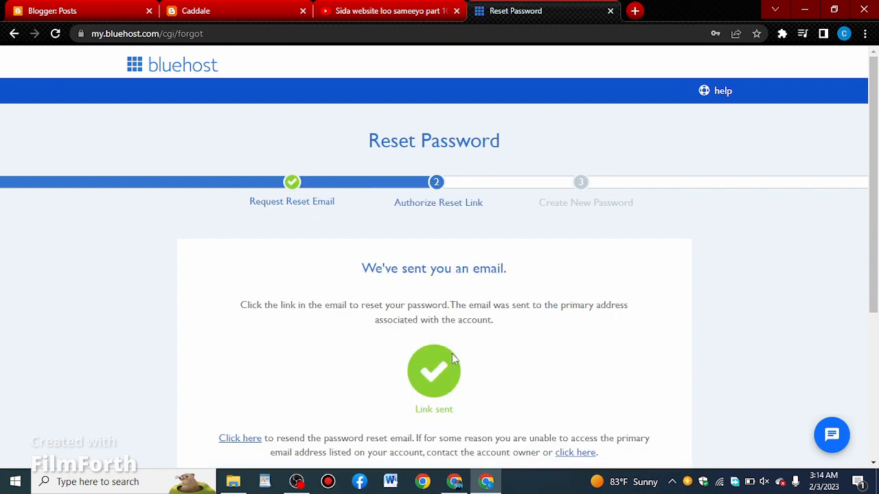
# - Open Gmail in a new tab and follow the Reset Password link in the Password Reset Request message for CADDALE1.COM
pyautogui.scroll(-2, 518, 346)
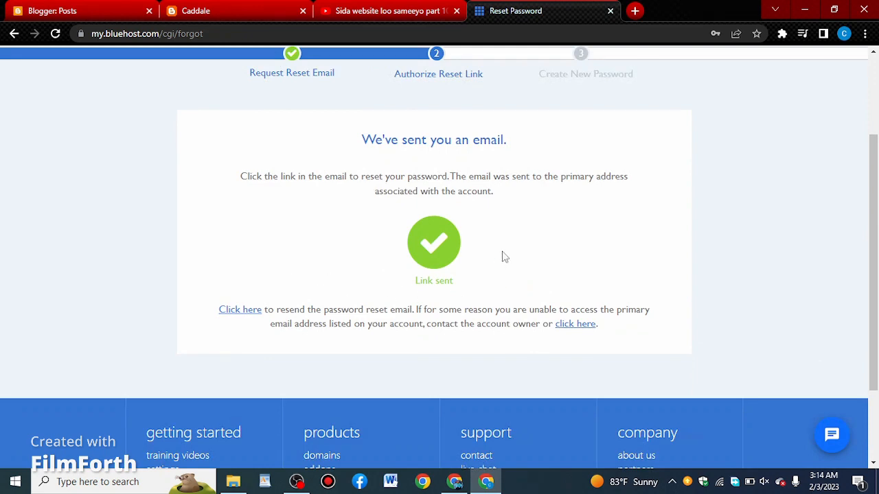
pyautogui.scroll(2, 500, 255)
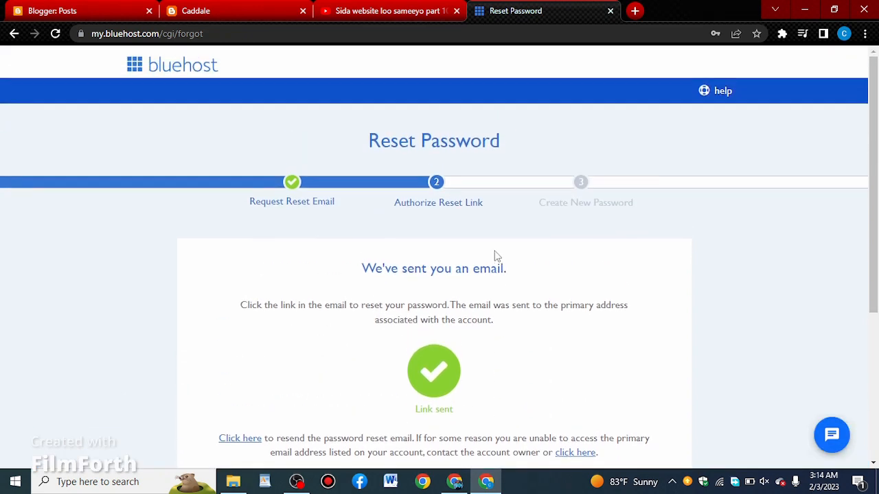
pyautogui.click(635, 11)
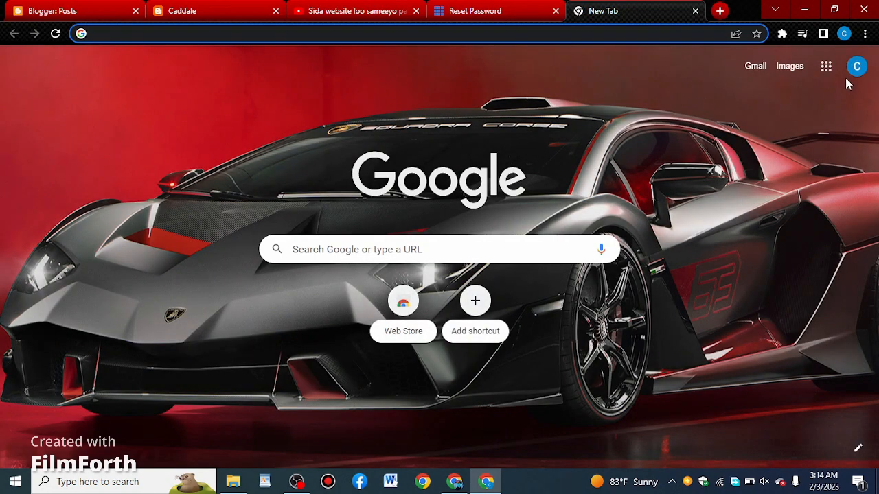
pyautogui.click(826, 66)
pyautogui.click(832, 182)
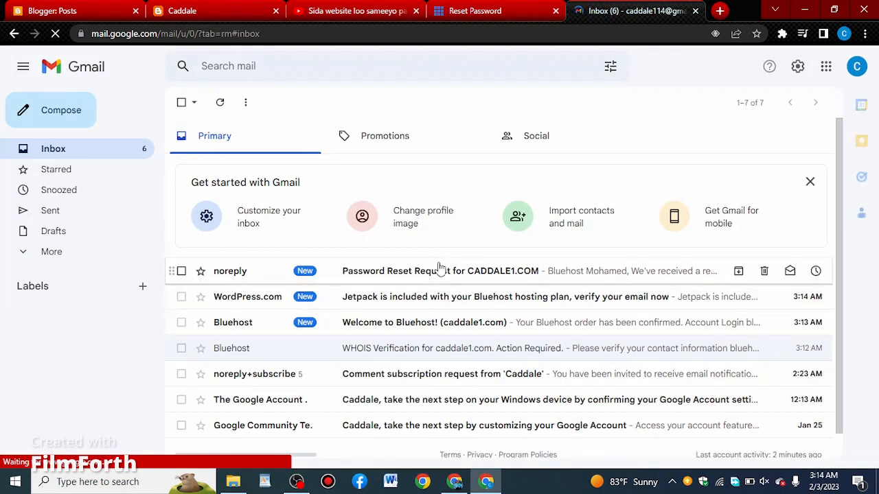
pyautogui.click(440, 271)
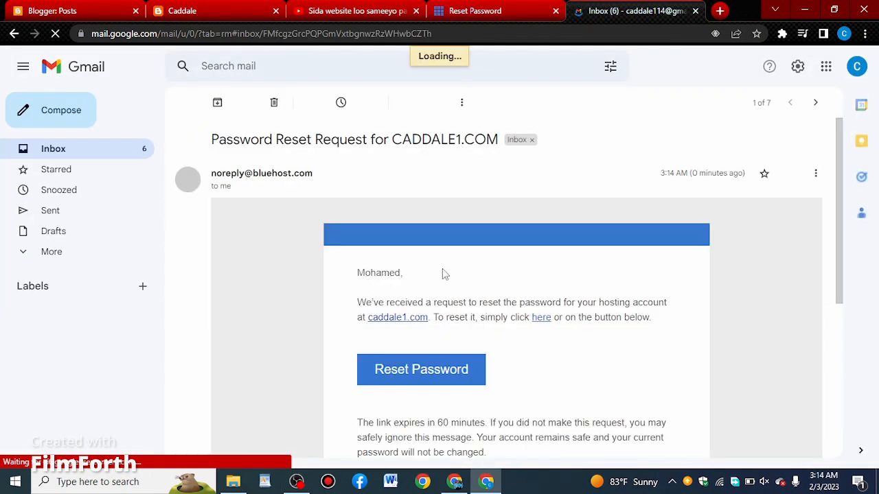
pyautogui.click(422, 389)
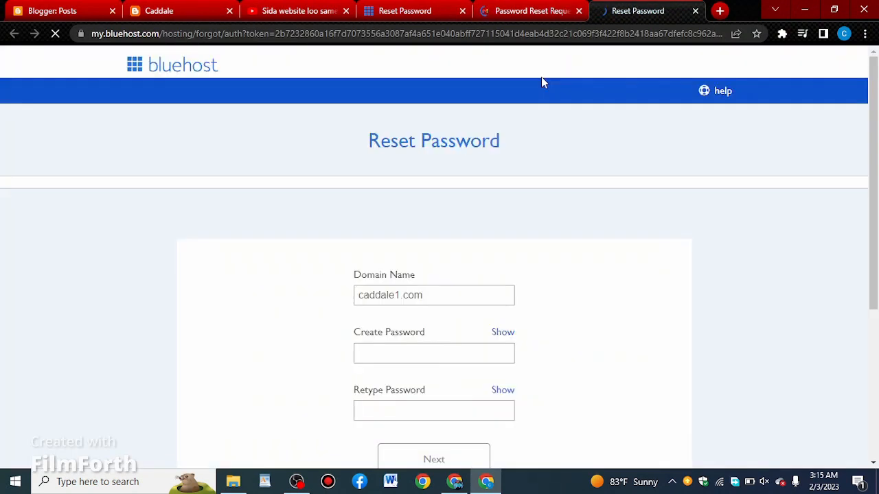
# - Create the new account password, accepting Bluehost's Privacy Policy and Terms of Service, and save the login in the browser
pyautogui.scroll(-2, 496, 275)
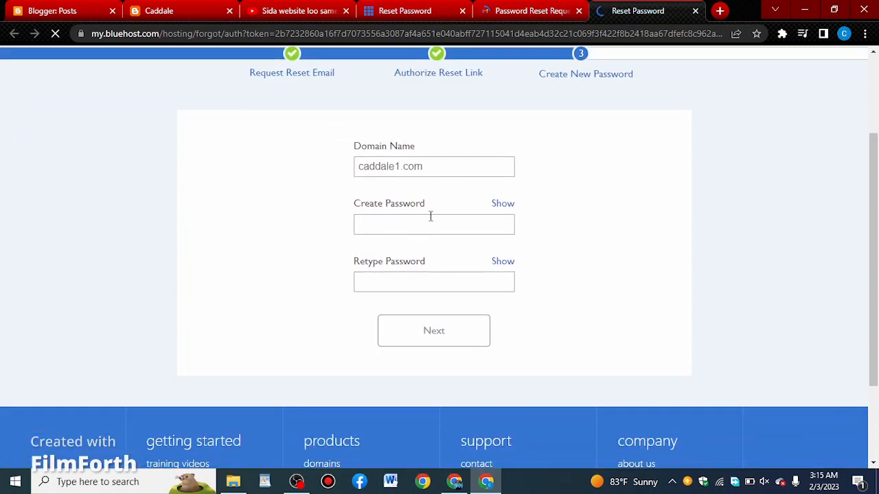
pyautogui.click(429, 219)
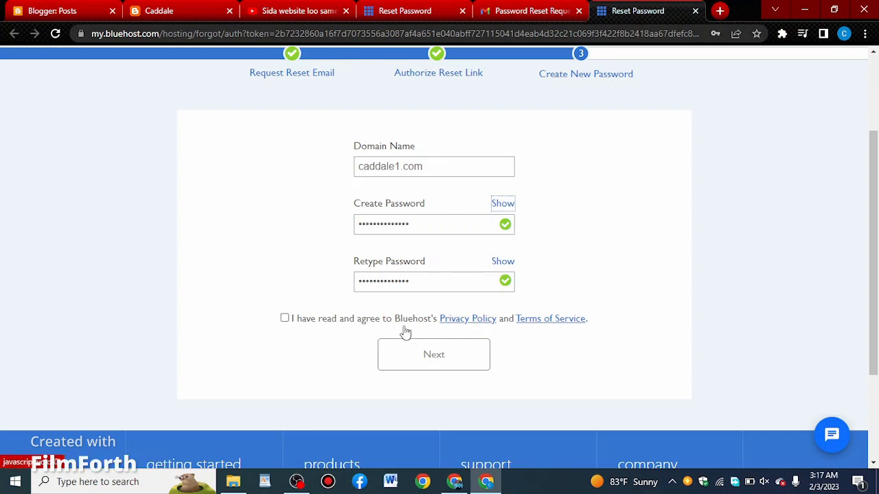
pyautogui.click(285, 319)
pyautogui.click(422, 359)
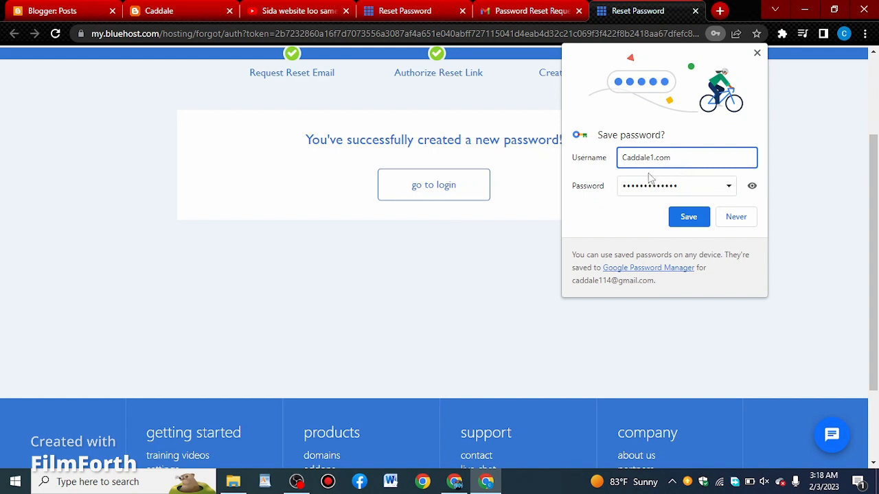
pyautogui.click(688, 216)
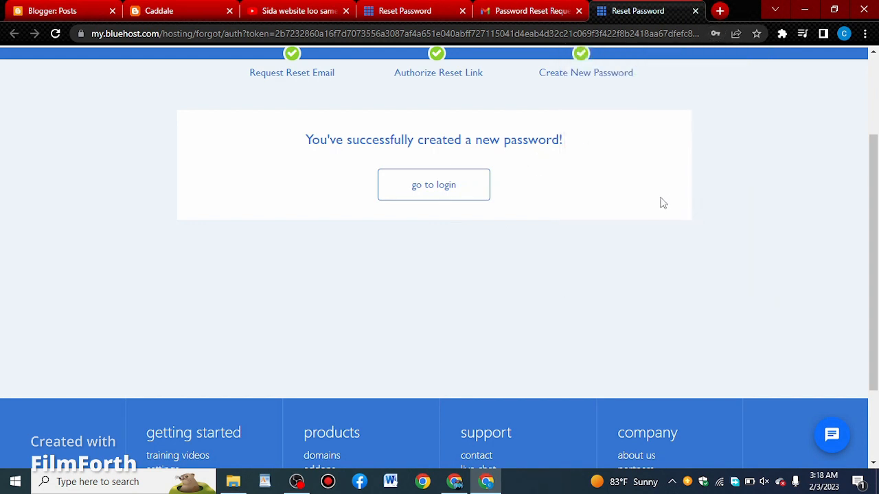
# - Proceed to the Bluehost portal and open the management page of caddale1.com from My Domains
pyautogui.click(456, 194)
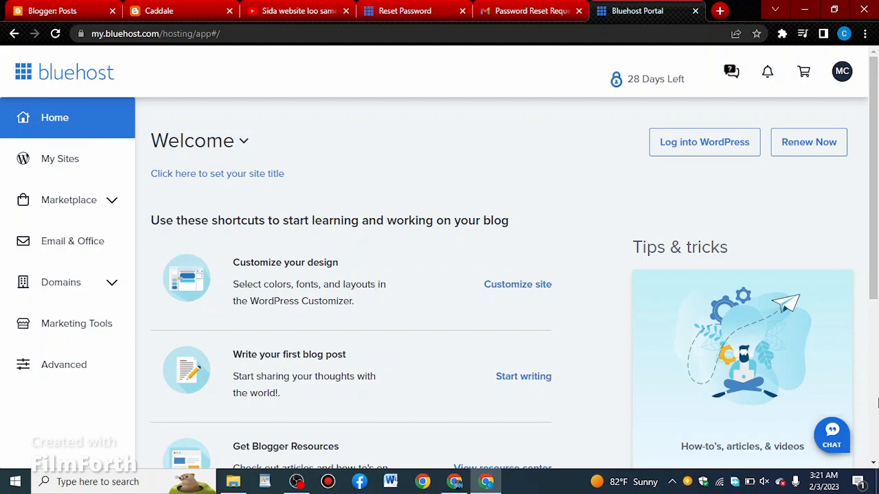
pyautogui.click(94, 292)
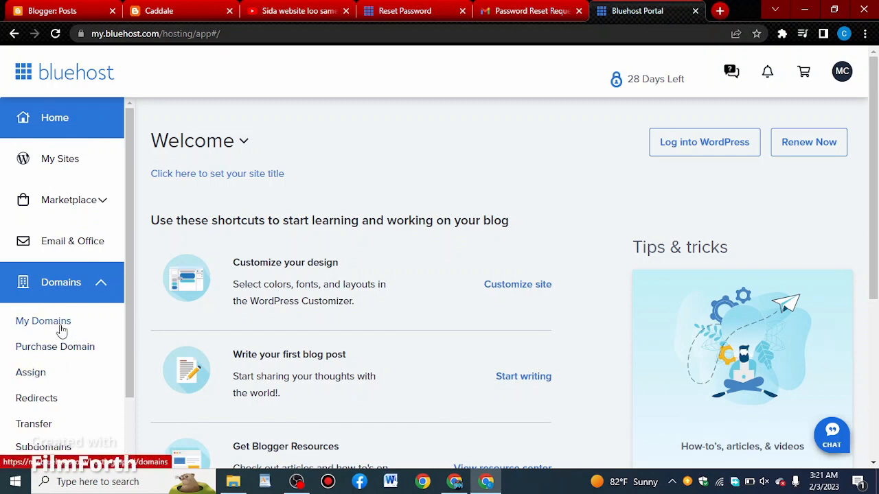
pyautogui.click(62, 332)
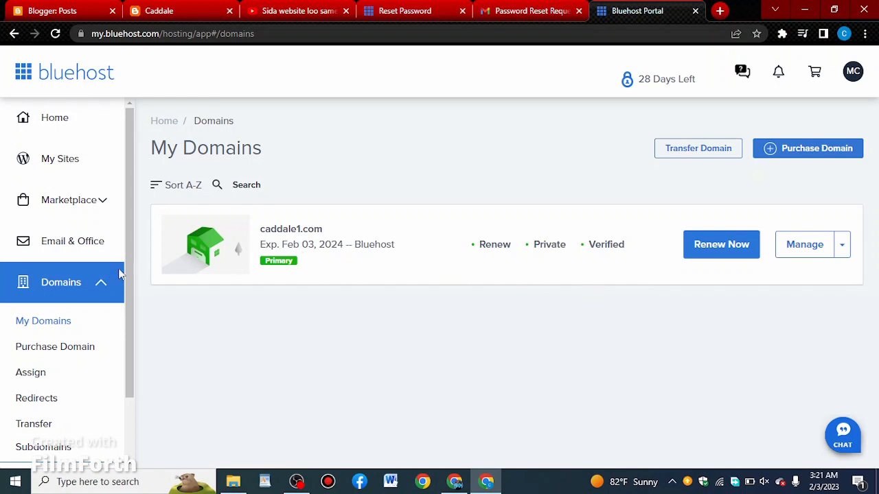
pyautogui.click(804, 247)
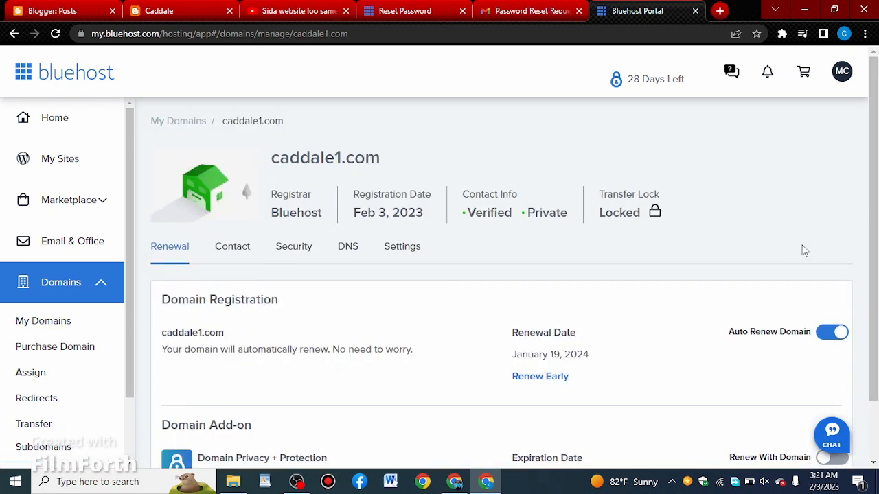
# - Open the DNS settings of caddale1.com and locate the CNAME records in the DNS Manager
pyautogui.scroll(-1, 549, 328)
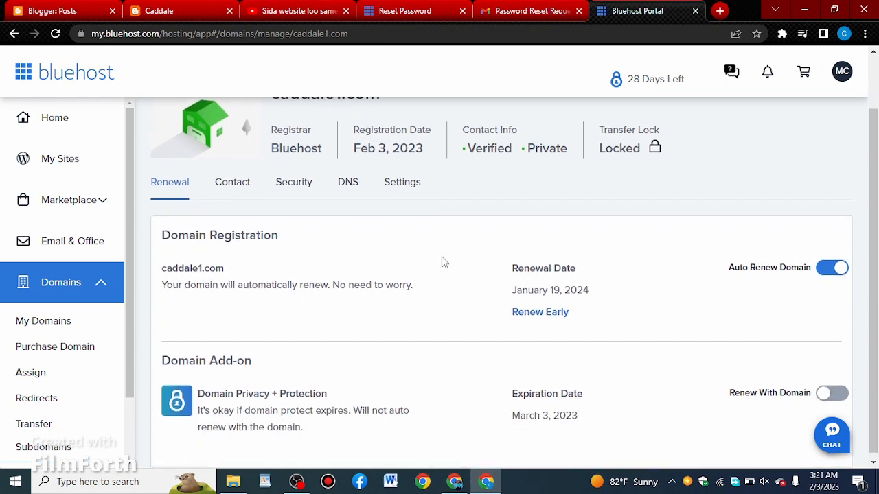
pyautogui.scroll(1, 442, 258)
pyautogui.scroll(-1, 518, 279)
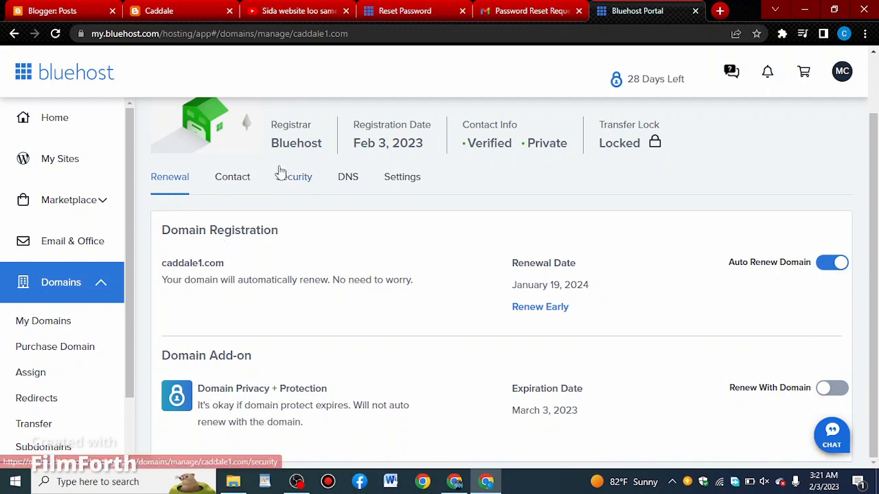
pyautogui.click(355, 184)
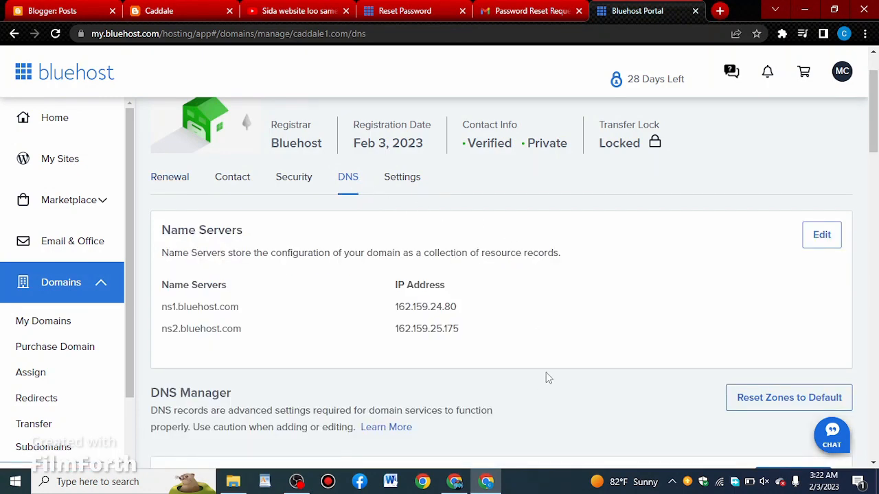
pyautogui.scroll(-4, 545, 288)
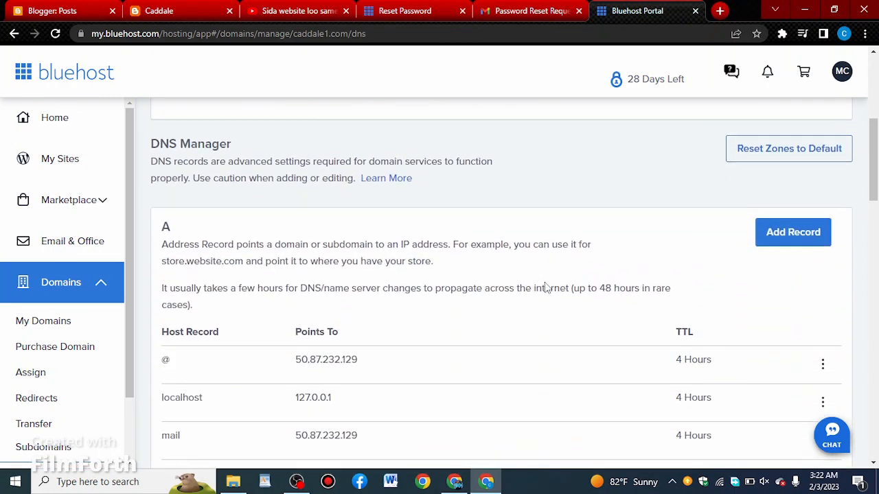
pyautogui.scroll(-1, 545, 289)
pyautogui.scroll(-4, 630, 285)
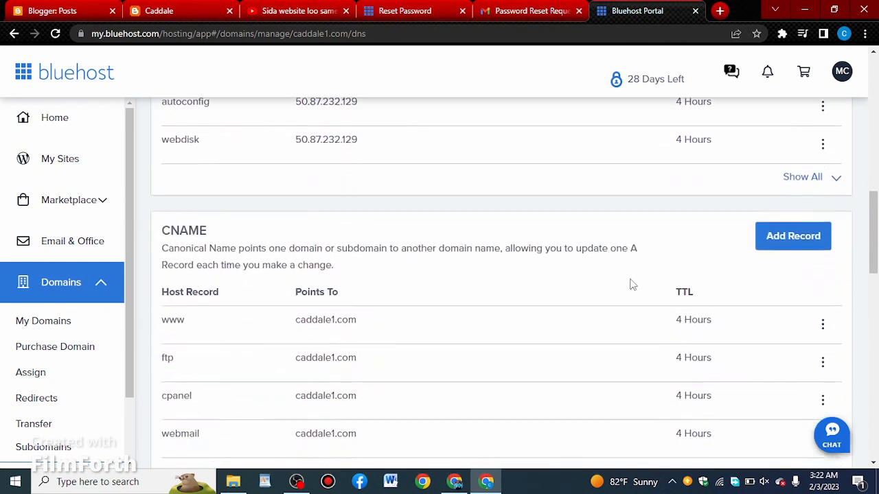
pyautogui.scroll(-2, 630, 284)
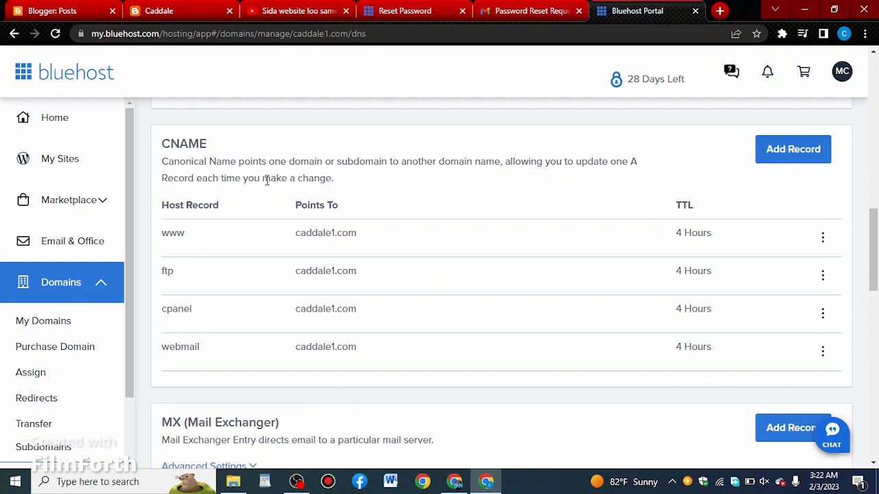
# - Delete the www, ftp, cpanel and webmail CNAME records of caddale1.com, confirming each removal
pyautogui.click(824, 238)
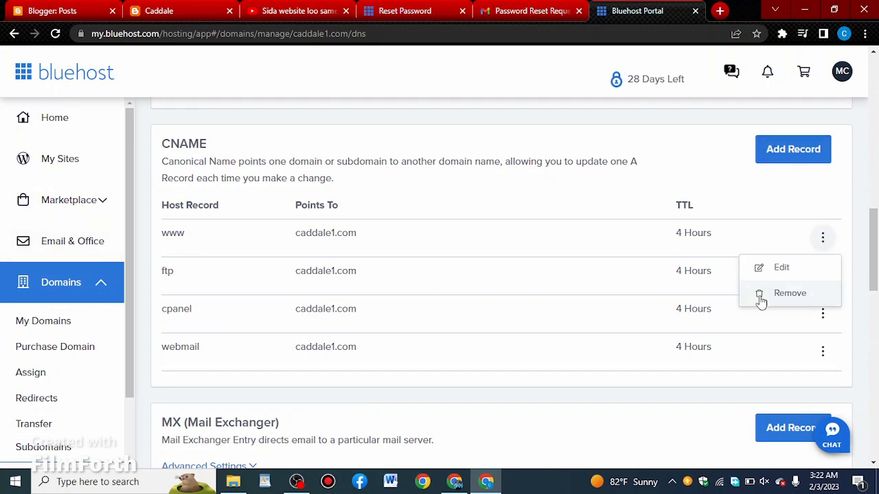
pyautogui.click(760, 295)
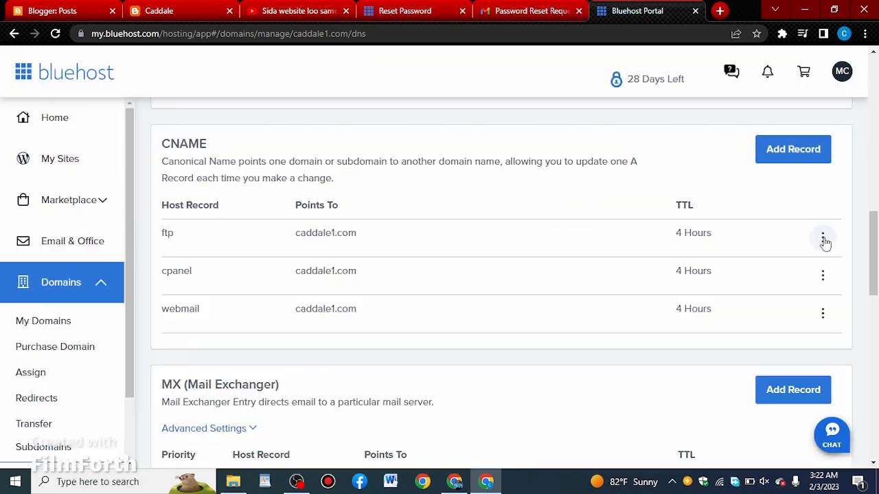
pyautogui.click(823, 237)
pyautogui.click(788, 295)
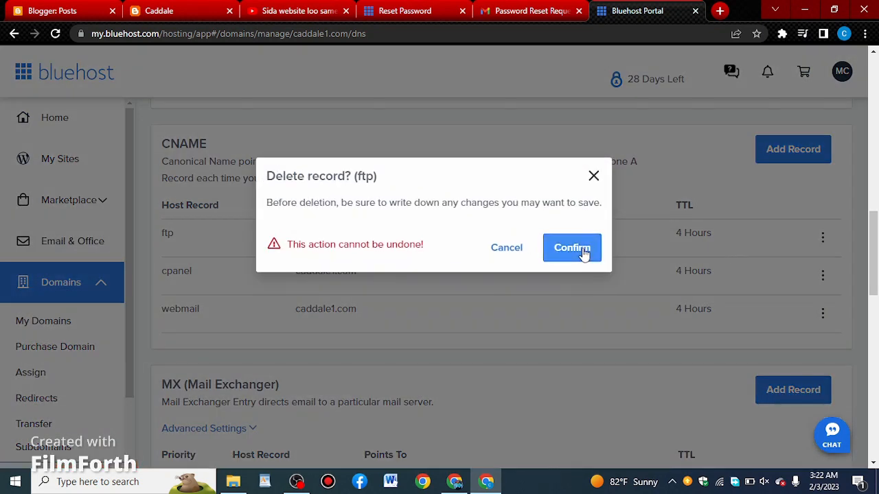
pyautogui.click(583, 252)
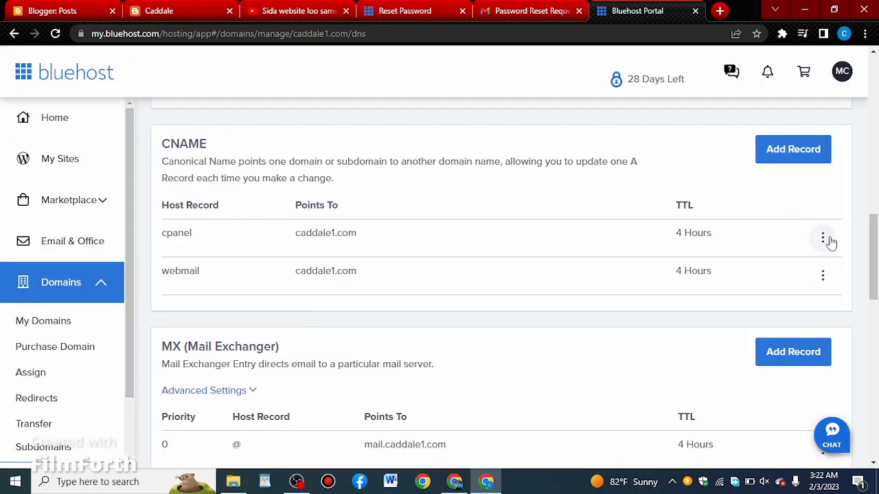
pyautogui.click(823, 239)
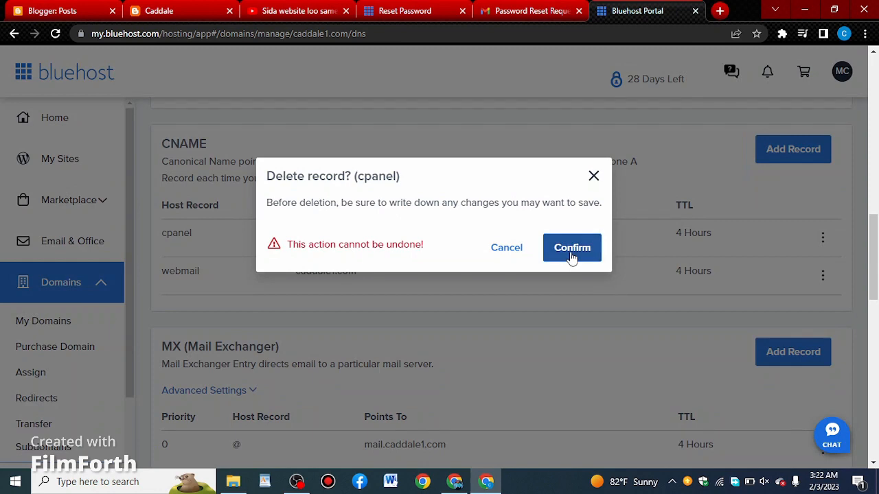
pyautogui.click(573, 255)
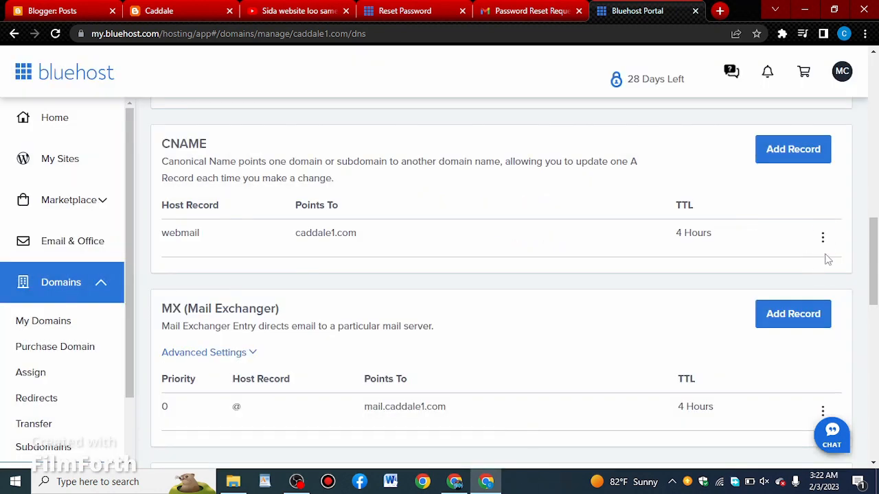
pyautogui.click(823, 238)
pyautogui.click(762, 295)
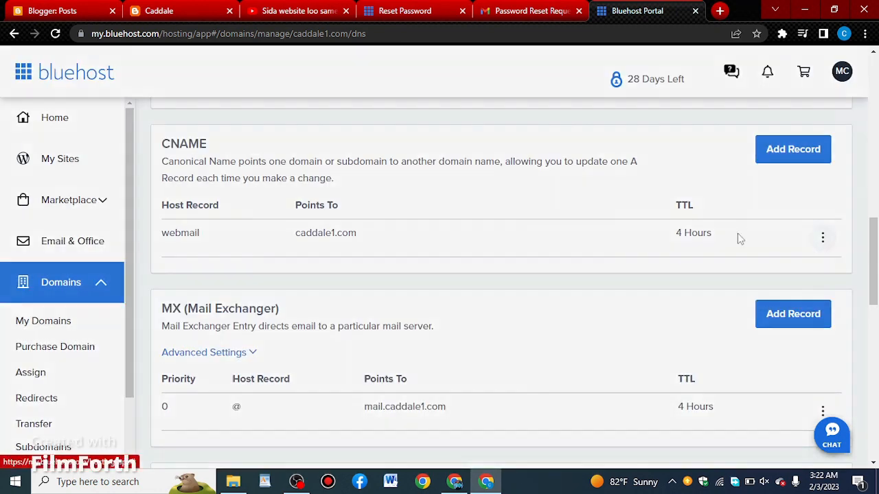
pyautogui.click(575, 249)
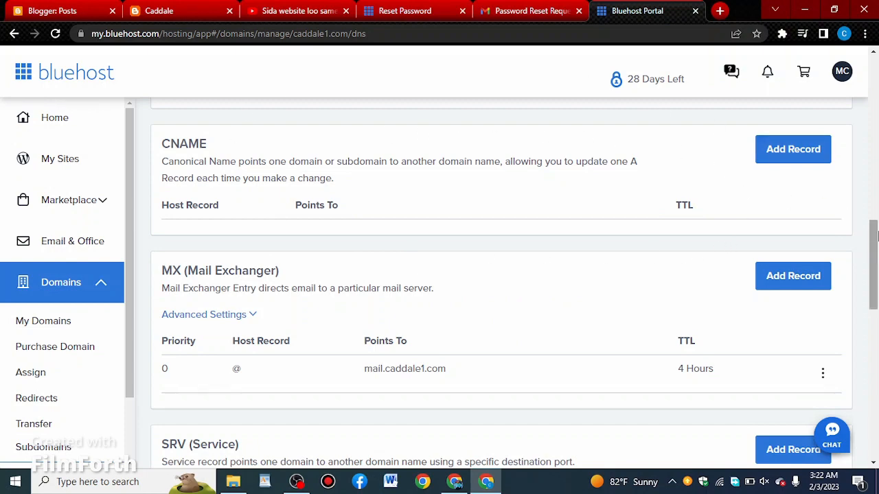
# - Switch to Blogger and open the Caddale blog's settings at the Publishing section
pyautogui.click(62, 8)
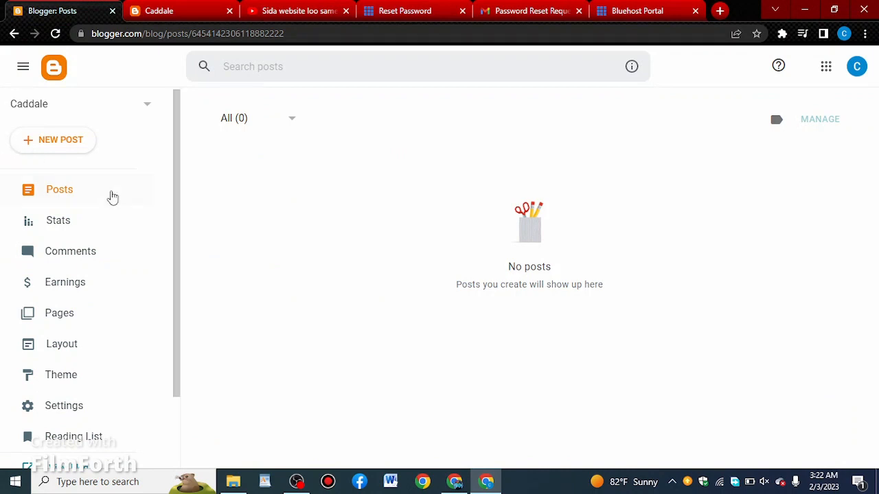
pyautogui.scroll(-2, 97, 220)
pyautogui.click(61, 320)
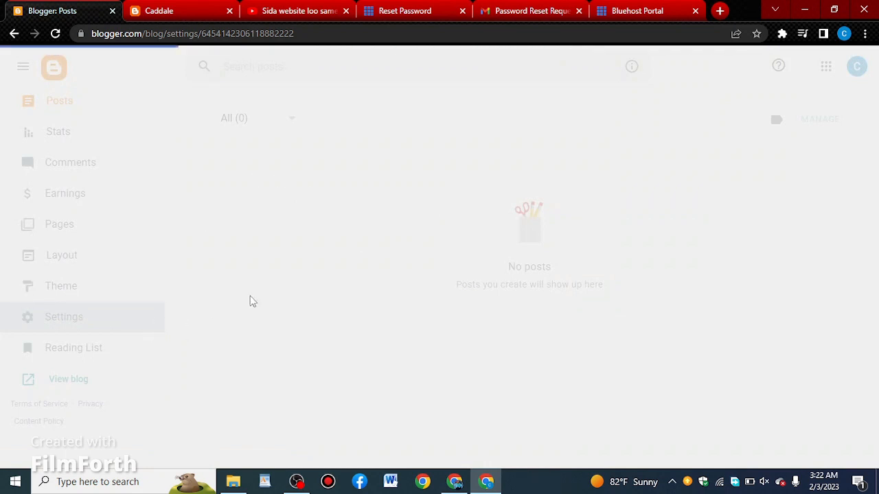
pyautogui.scroll(-2, 240, 310)
pyautogui.scroll(-3, 263, 312)
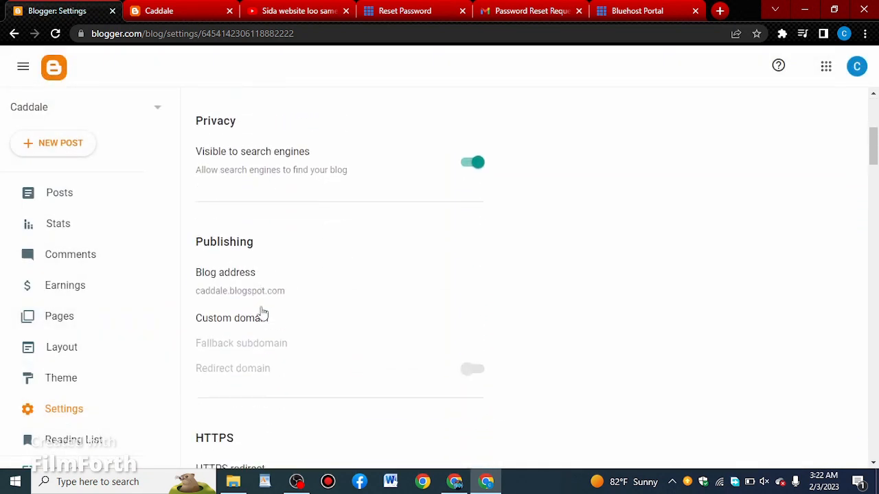
pyautogui.click(246, 295)
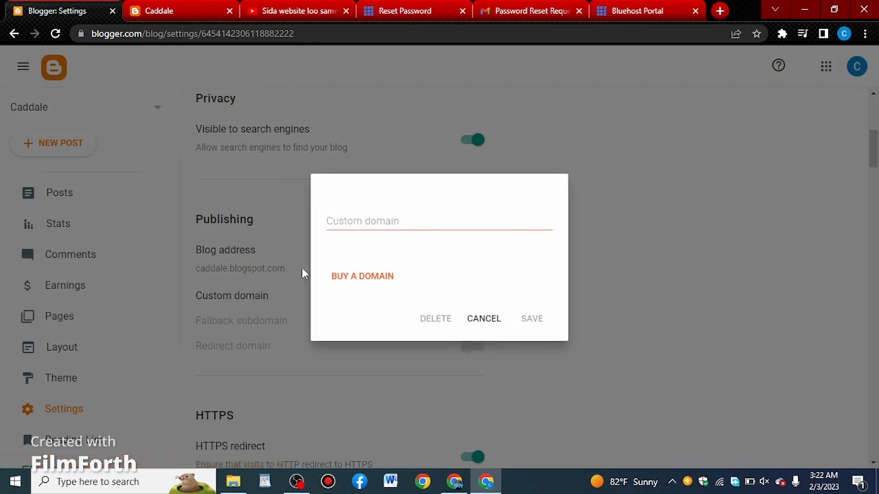
pyautogui.click(353, 225)
pyautogui.click(430, 357)
pyautogui.click(412, 214)
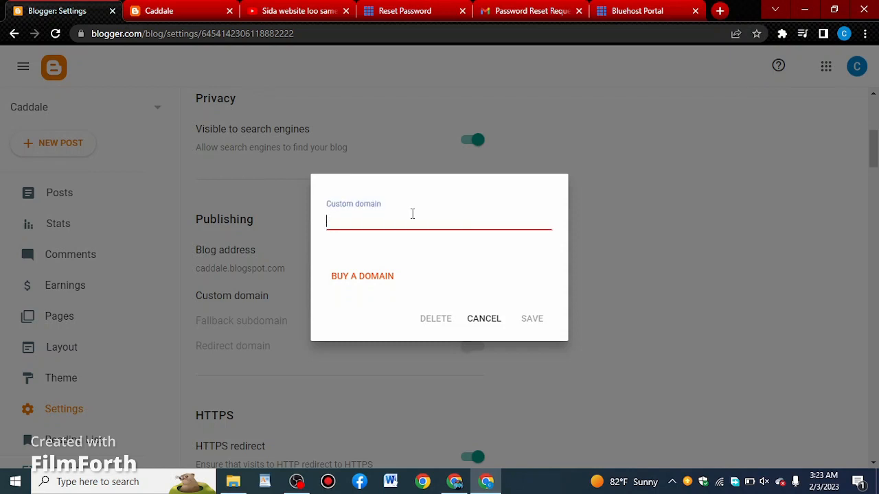
pyautogui.write('www.caddale1.com')
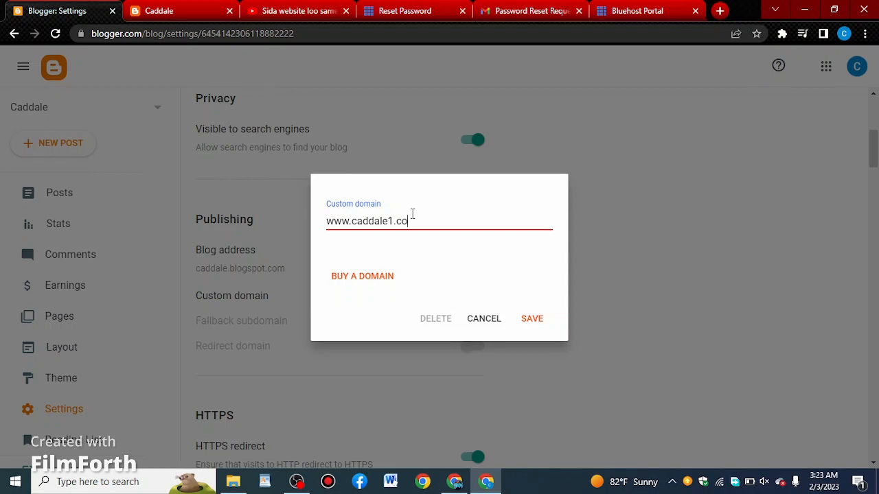
pyautogui.click(536, 320)
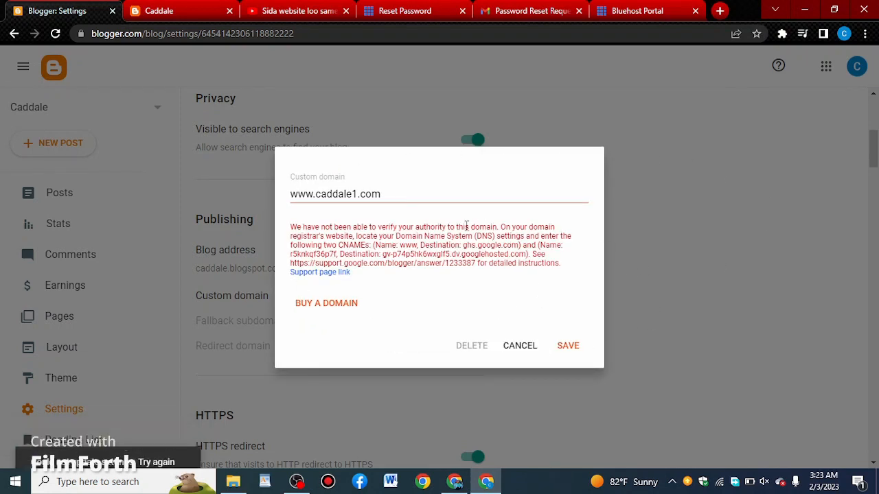
# - Copy the first CNAME name, www, from Blogger into the host record of a new CNAME record for caddale1.com in Bluehost
pyautogui.doubleClick(406, 245)
pyautogui.rightClick(406, 249)
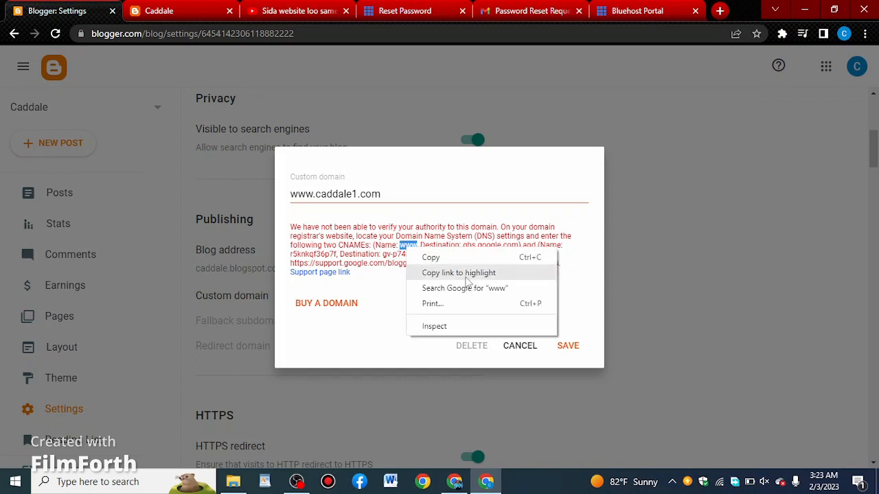
pyautogui.click(443, 263)
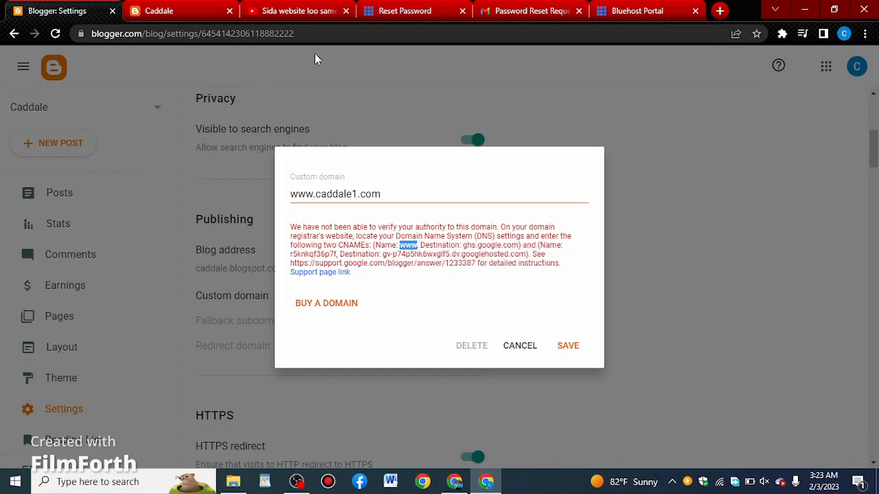
pyautogui.click(621, 8)
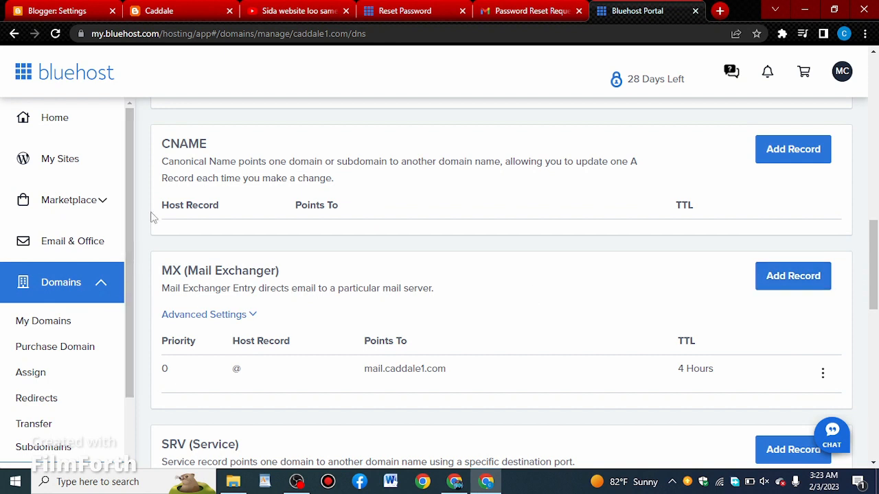
pyautogui.scroll(1, 503, 204)
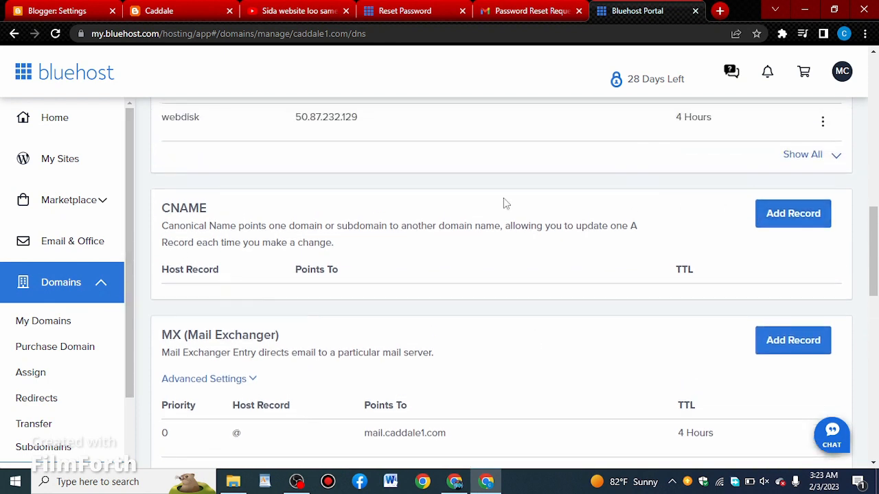
pyautogui.click(794, 213)
pyautogui.rightClick(197, 329)
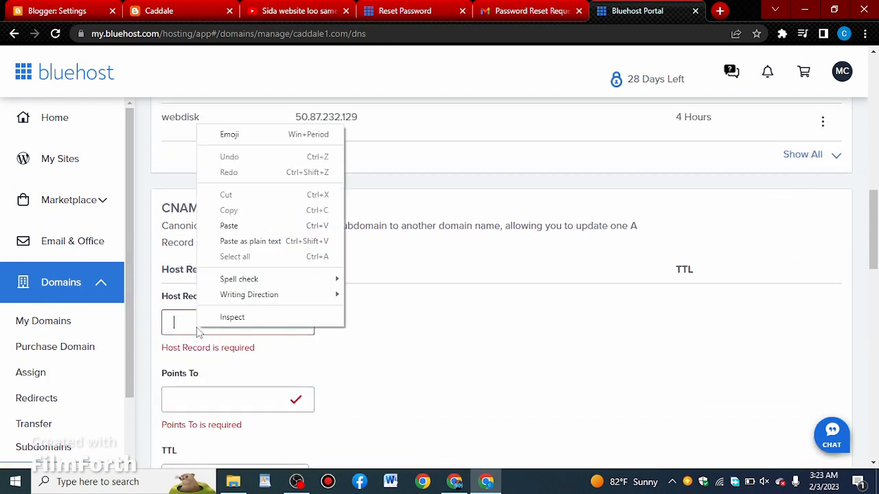
pyautogui.click(237, 225)
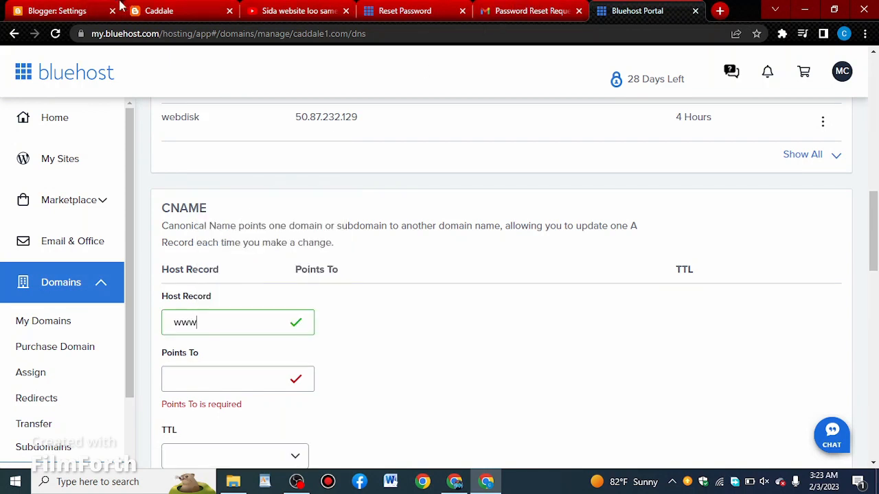
# - Copy the destination ghs.google.com from Blogger into the www record's Points To value in Bluehost and save the record
pyautogui.click(42, 11)
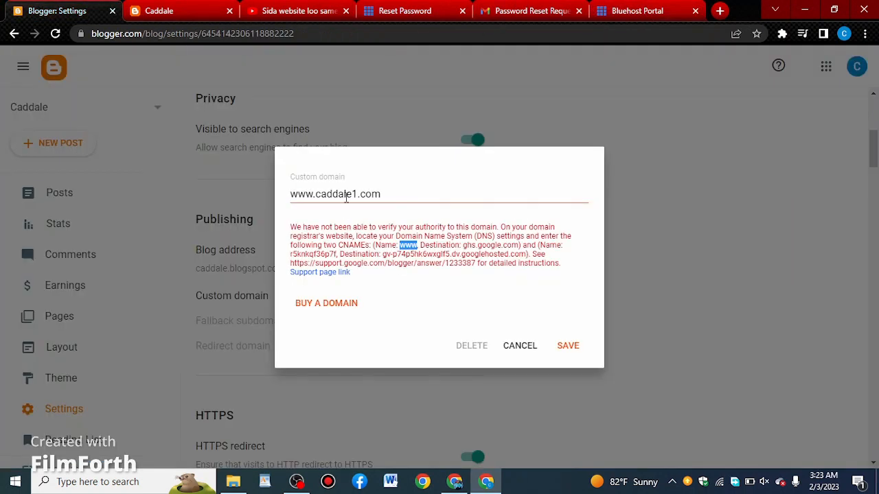
pyautogui.doubleClick(488, 245)
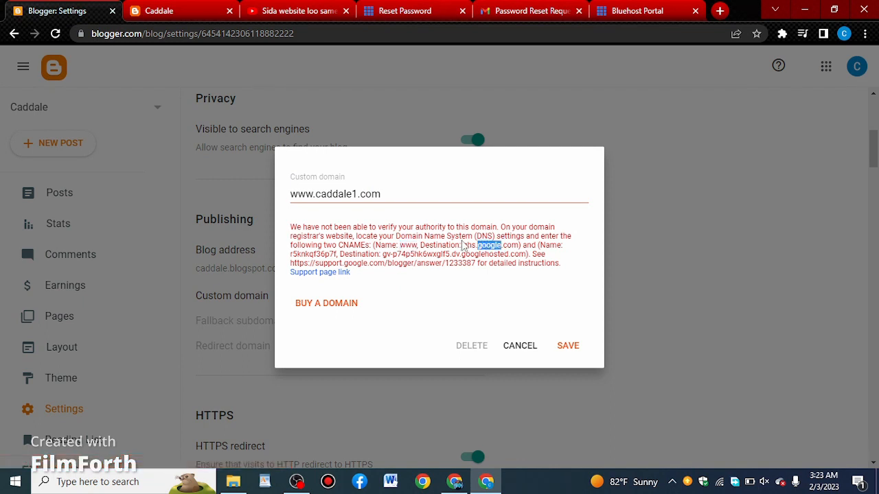
pyautogui.moveTo(466, 244); pyautogui.dragTo(514, 245)
pyautogui.rightClick(516, 249)
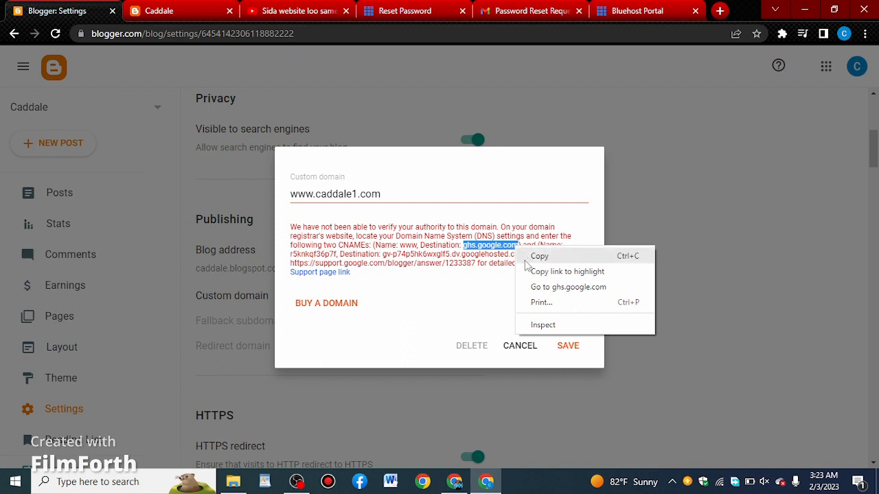
pyautogui.click(526, 255)
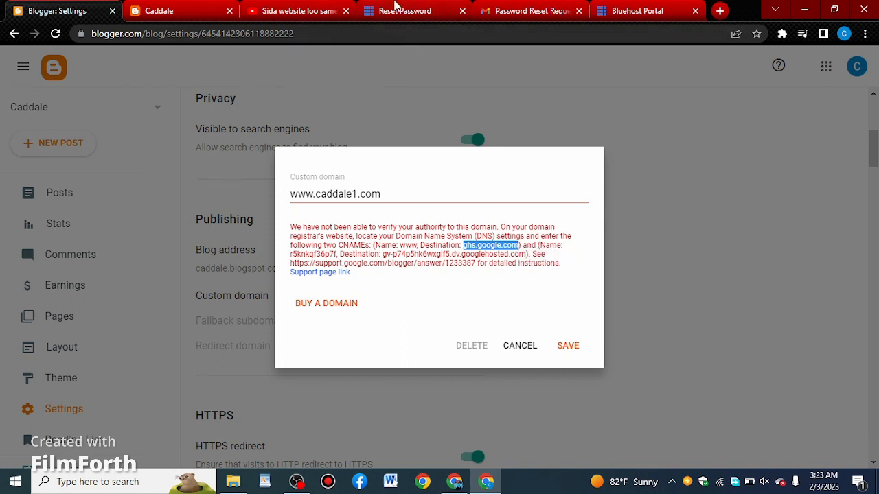
pyautogui.click(639, 11)
pyautogui.click(211, 389)
pyautogui.rightClick(210, 388)
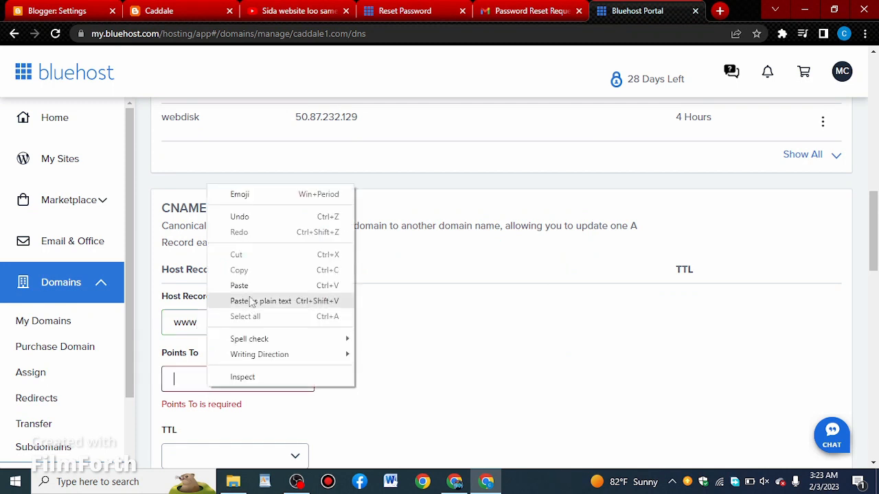
pyautogui.click(250, 302)
pyautogui.scroll(-2, 294, 327)
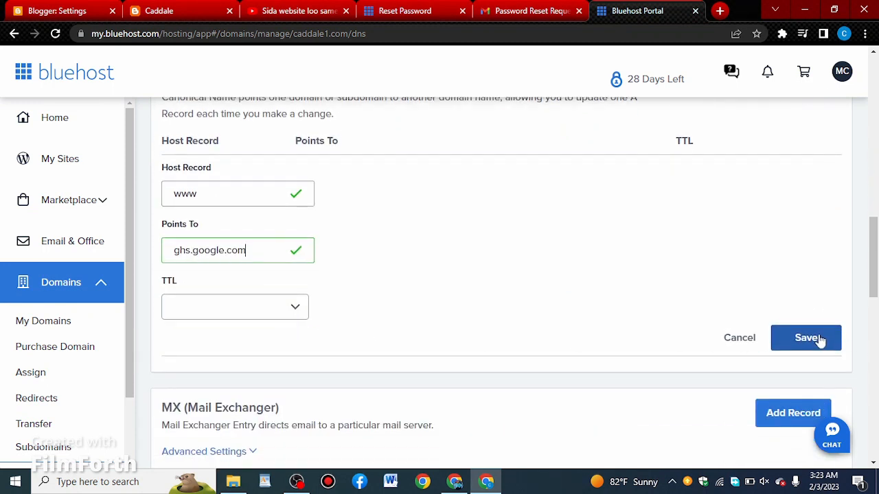
pyautogui.click(820, 342)
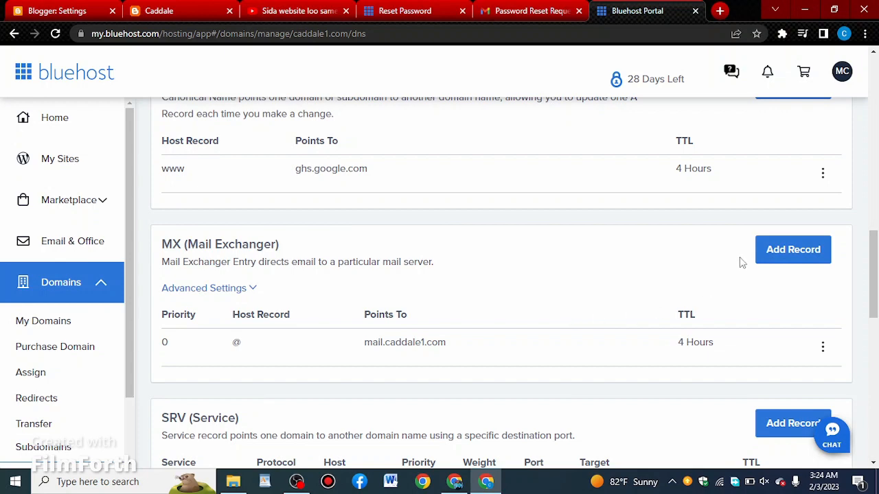
# - Add a second CNAME record in Bluehost, using the verification name copied from Blogger's custom domain dialog as its host record
pyautogui.scroll(1, 517, 332)
pyautogui.scroll(1, 517, 333)
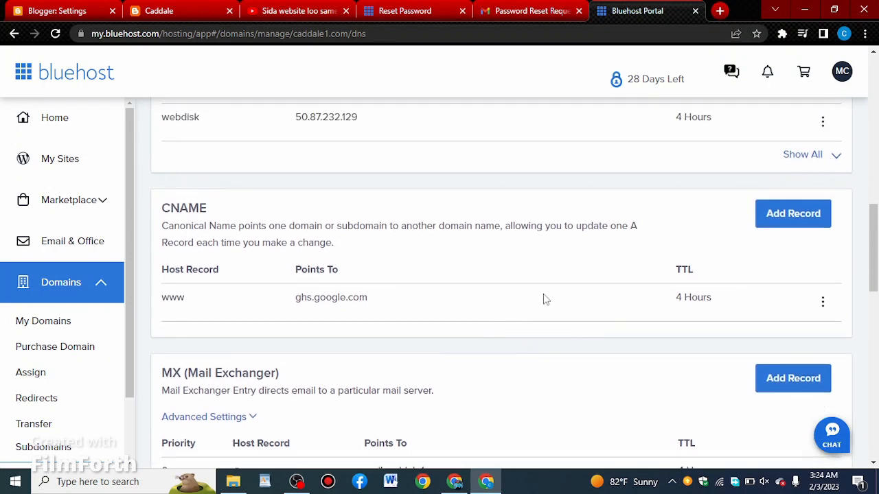
pyautogui.click(796, 215)
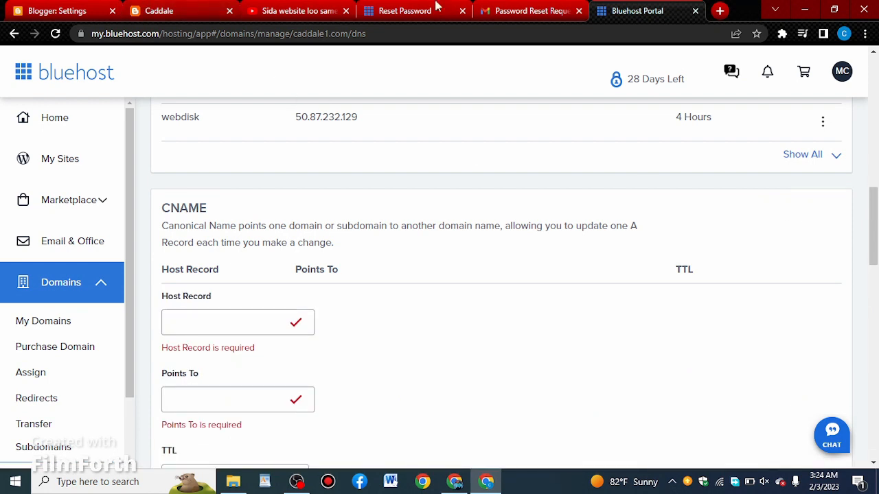
pyautogui.click(72, 9)
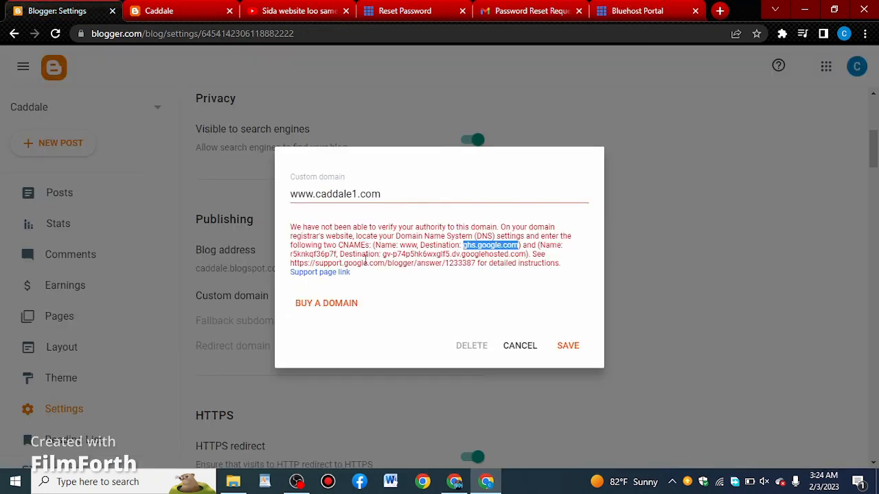
pyautogui.click(291, 257)
pyautogui.moveTo(297, 255); pyautogui.dragTo(339, 254)
pyautogui.rightClick(336, 254)
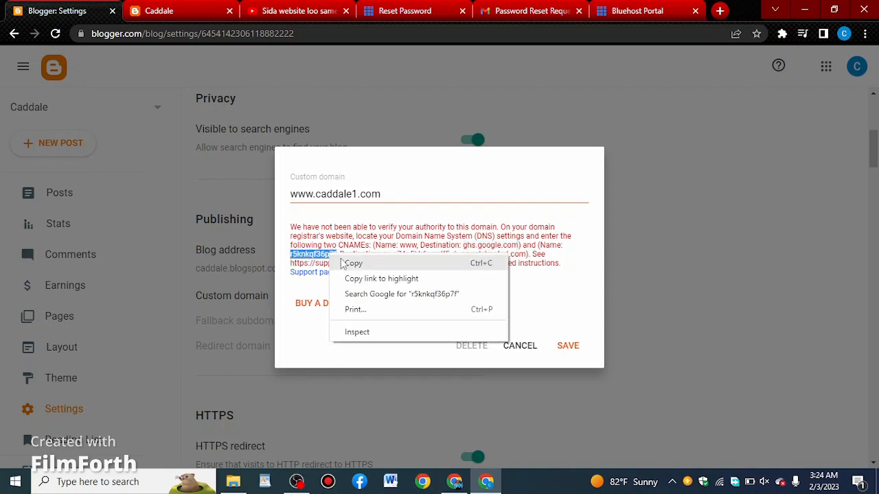
pyautogui.click(345, 264)
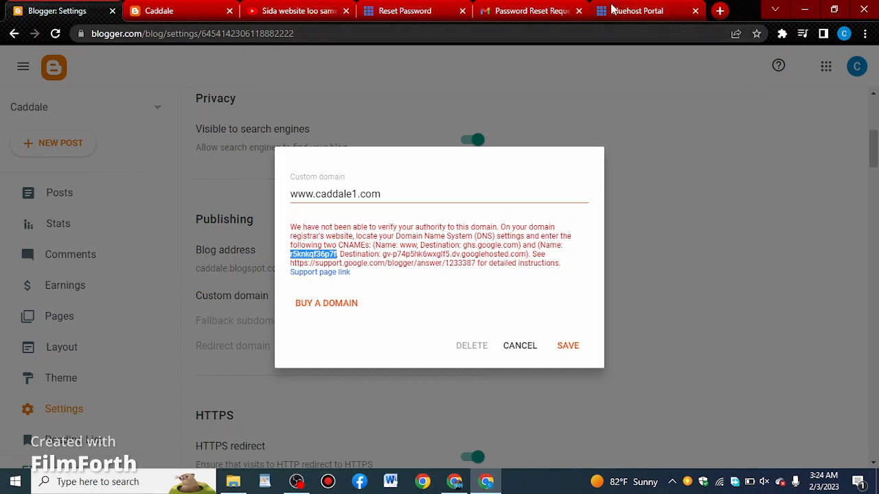
pyautogui.click(613, 9)
pyautogui.click(200, 324)
pyautogui.rightClick(200, 322)
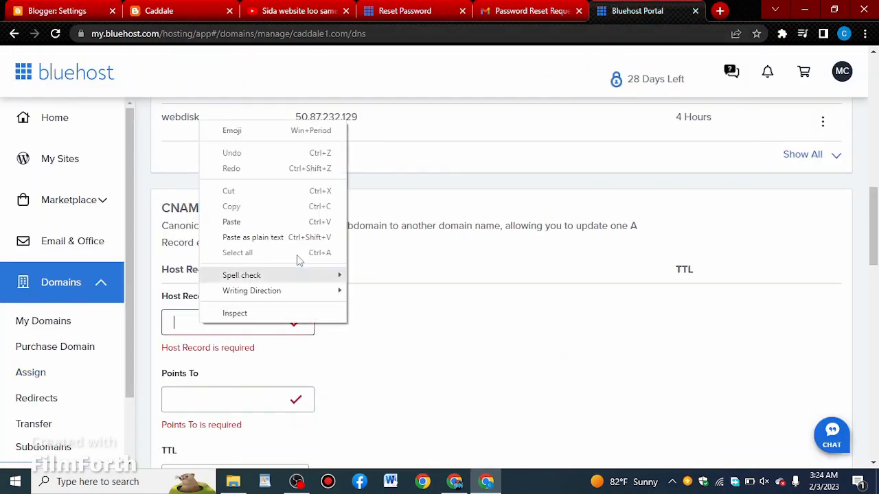
pyautogui.click(261, 223)
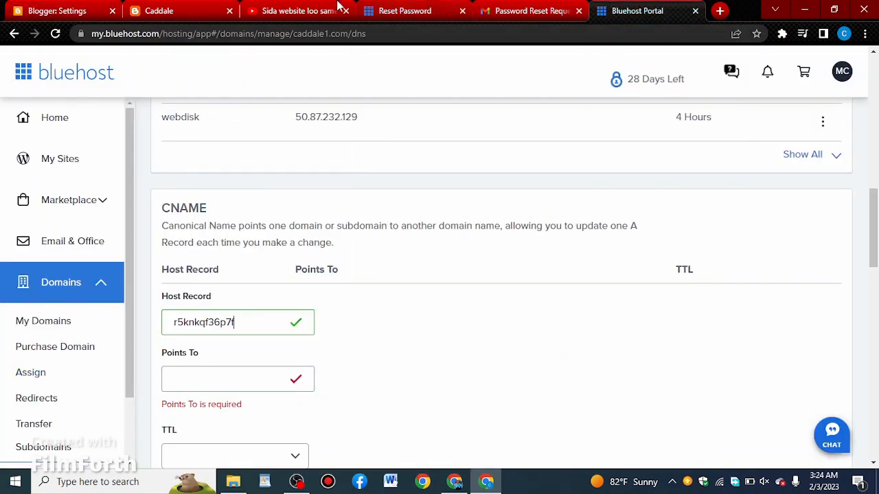
# - Copy the matching googlehosted.com verification destination from Blogger into the second CNAME record's Points To value in Bluehost and save the record
pyautogui.click(31, 8)
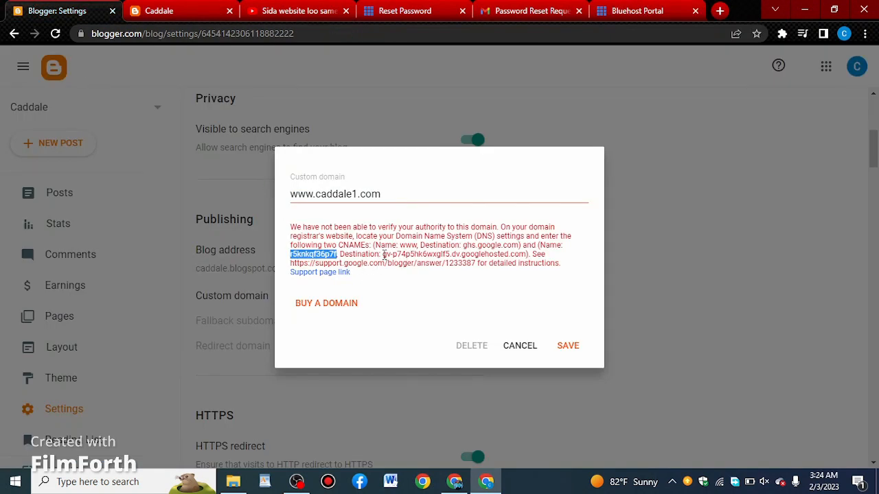
pyautogui.moveTo(384, 254); pyautogui.dragTo(522, 255)
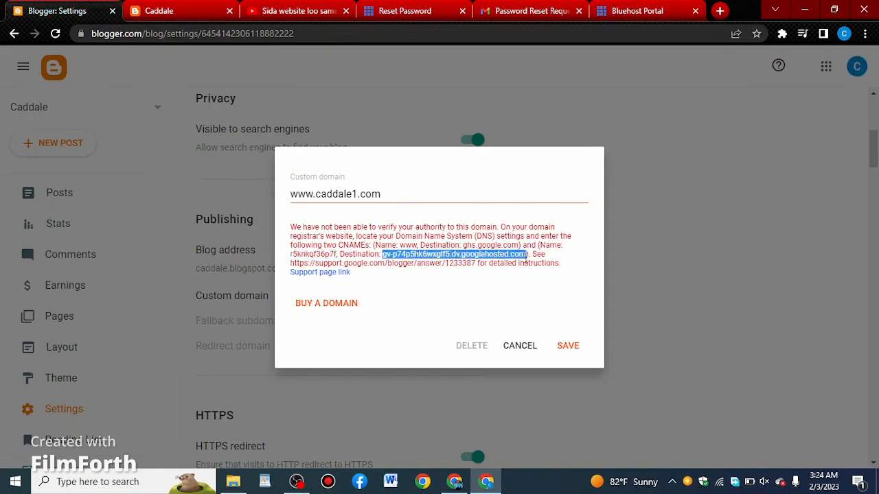
pyautogui.rightClick(510, 254)
pyautogui.click(526, 265)
pyautogui.click(618, 11)
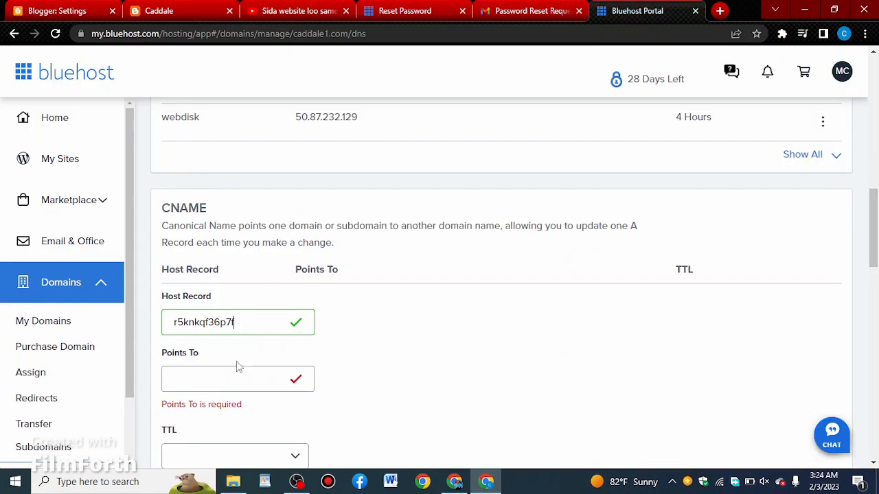
pyautogui.click(211, 378)
pyautogui.rightClick(210, 377)
pyautogui.click(254, 275)
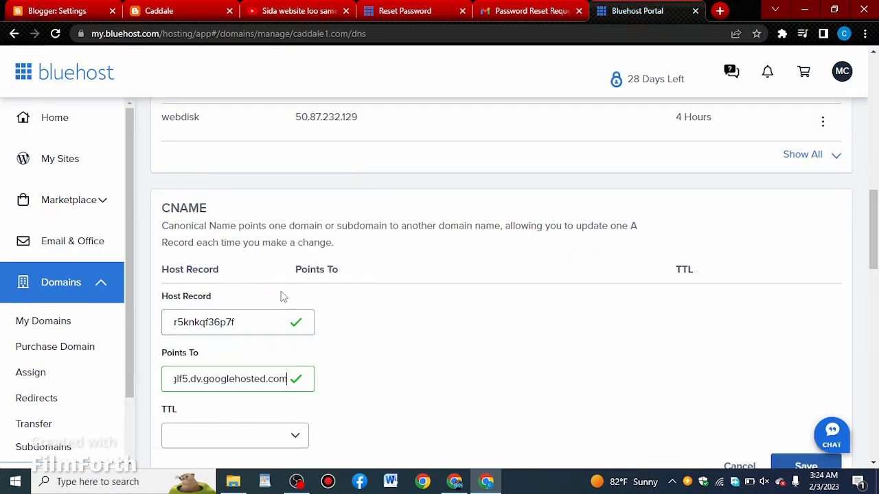
pyautogui.scroll(-1, 645, 366)
pyautogui.click(797, 402)
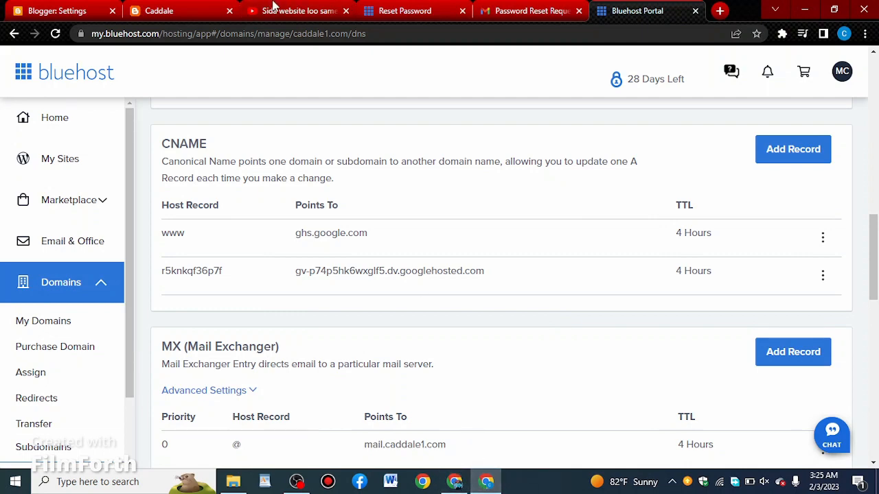
pyautogui.click(292, 10)
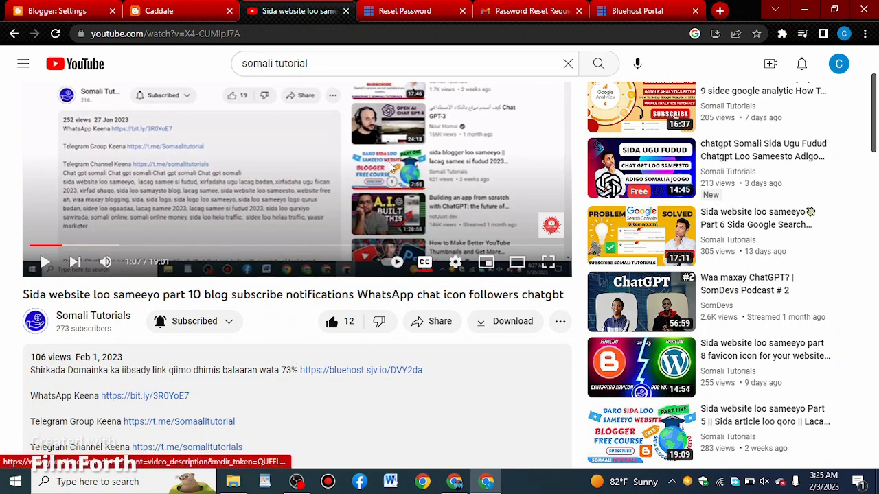
pyautogui.click(651, 9)
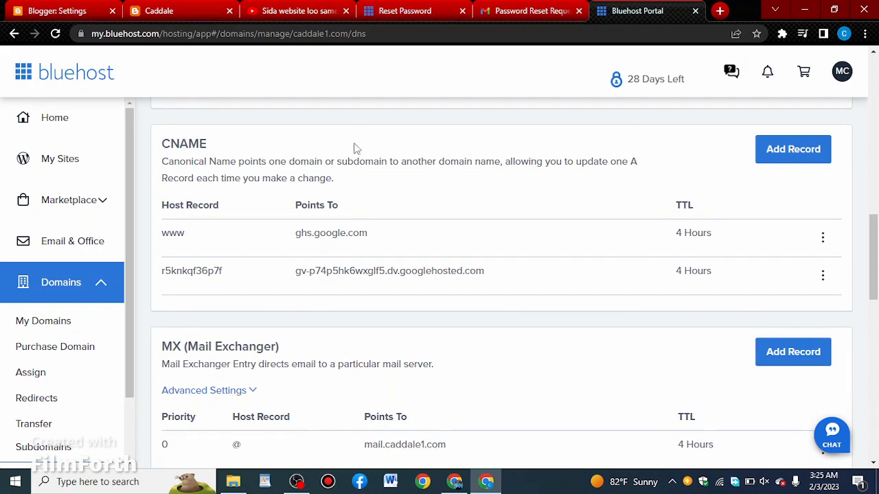
pyautogui.click(72, 10)
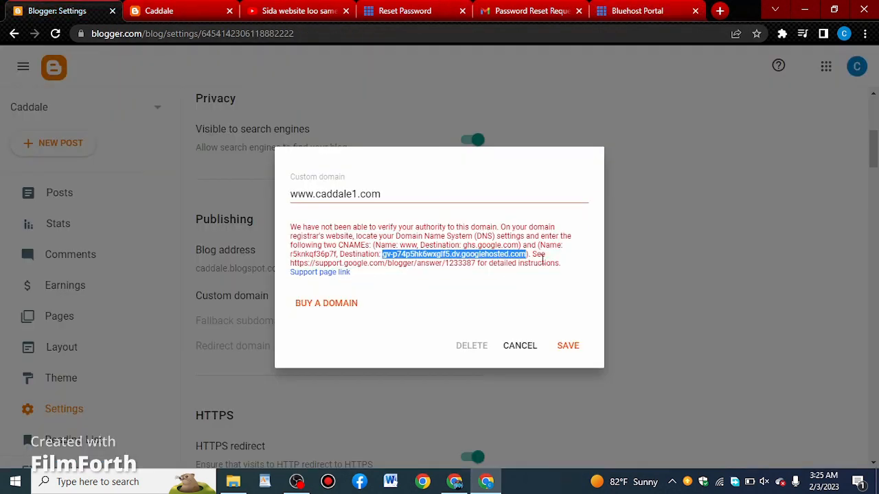
pyautogui.click(441, 225)
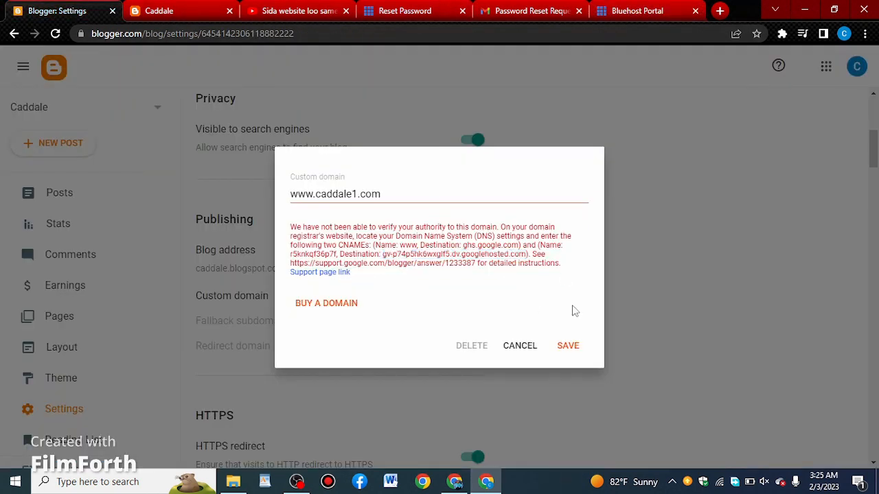
pyautogui.click(569, 347)
pyautogui.click(572, 349)
pyautogui.click(580, 347)
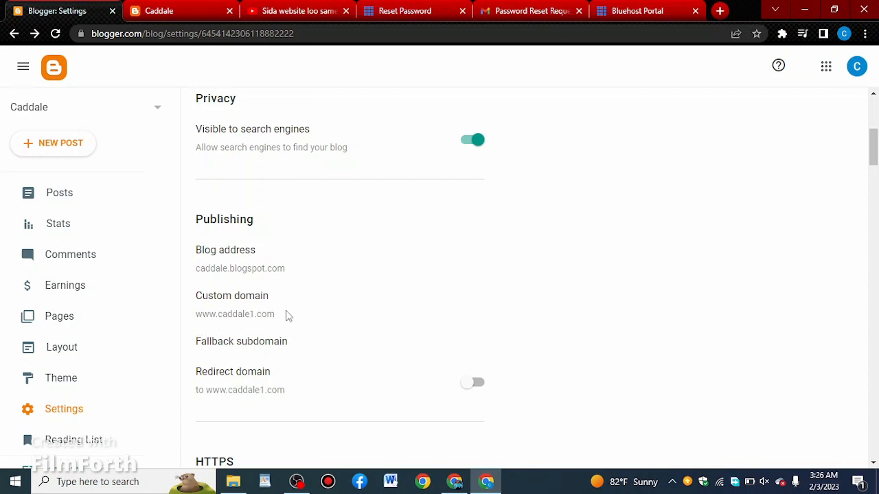
pyautogui.scroll(-1, 492, 261)
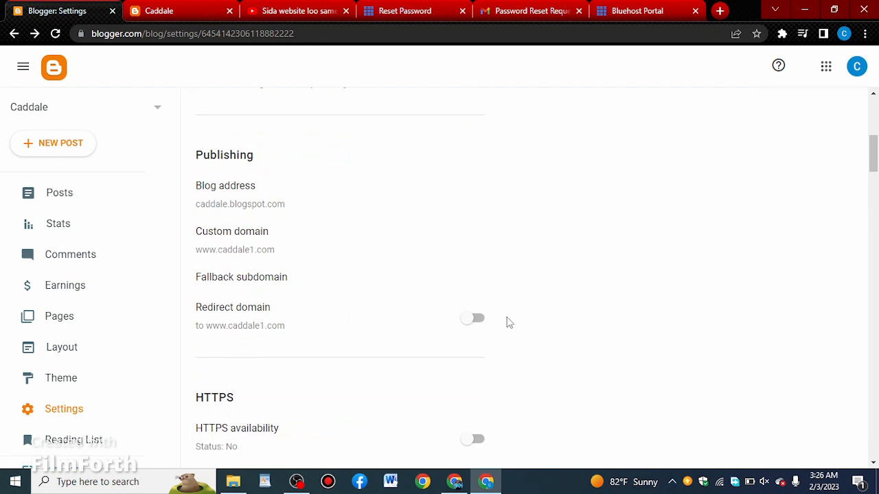
pyautogui.click(467, 324)
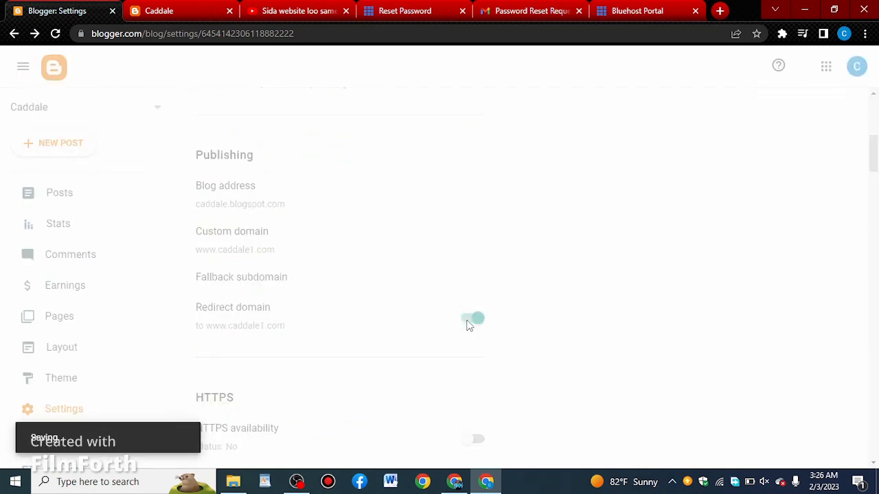
pyautogui.scroll(-3, 465, 309)
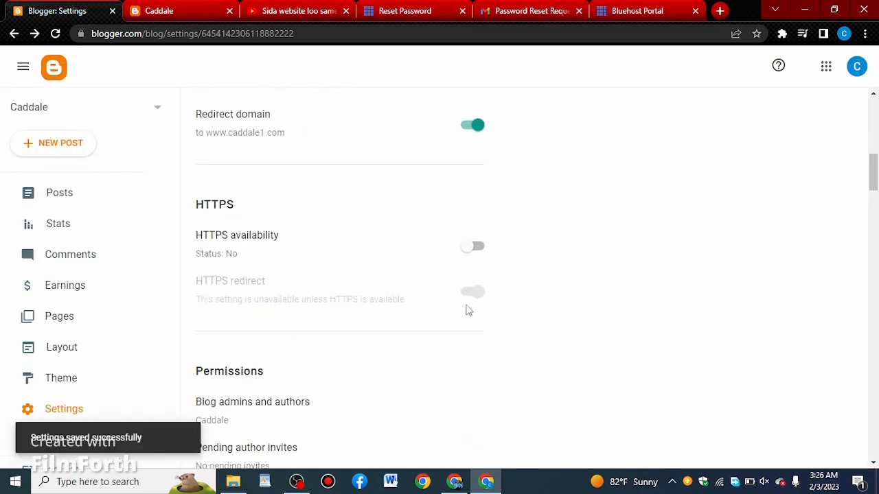
pyautogui.click(475, 247)
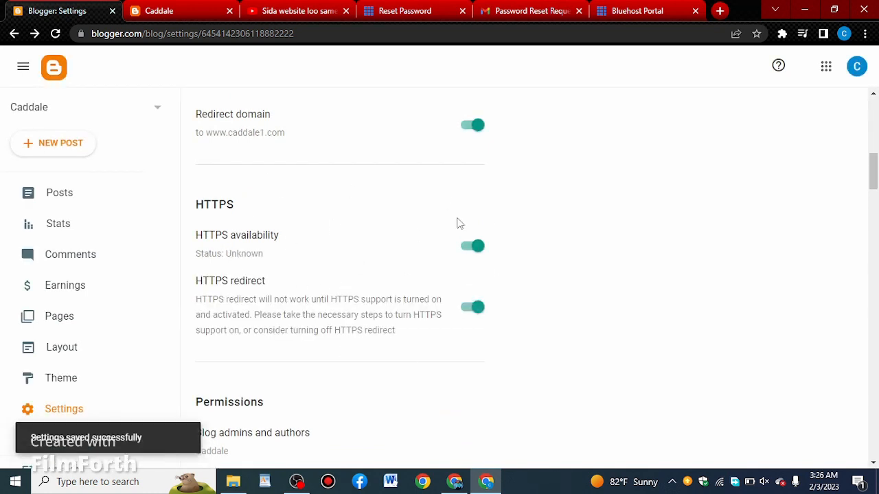
pyautogui.click(154, 9)
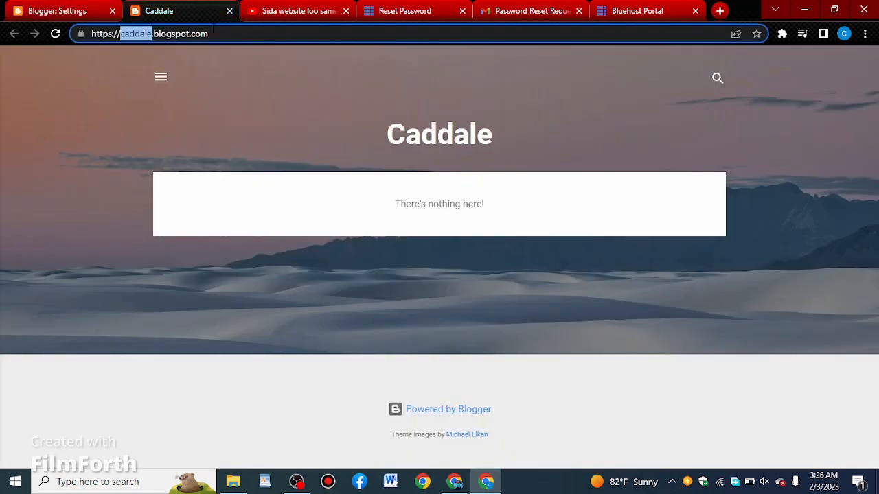
pyautogui.click(210, 36)
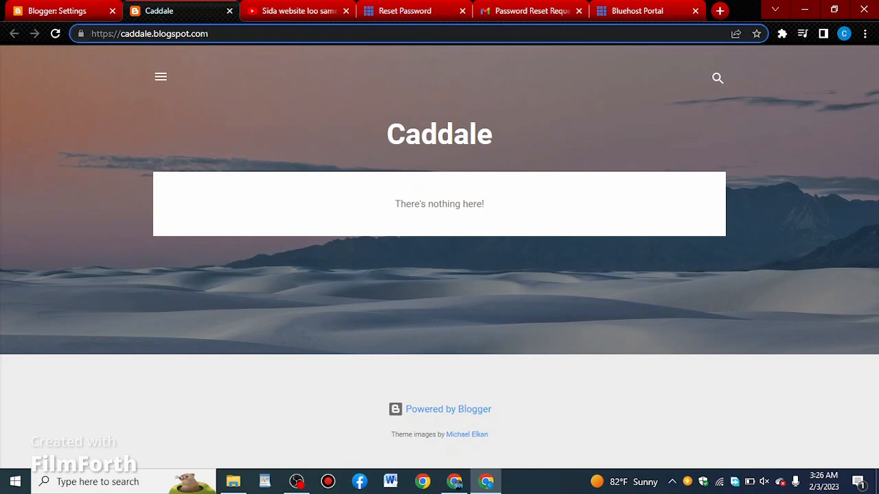
pyautogui.click(55, 33)
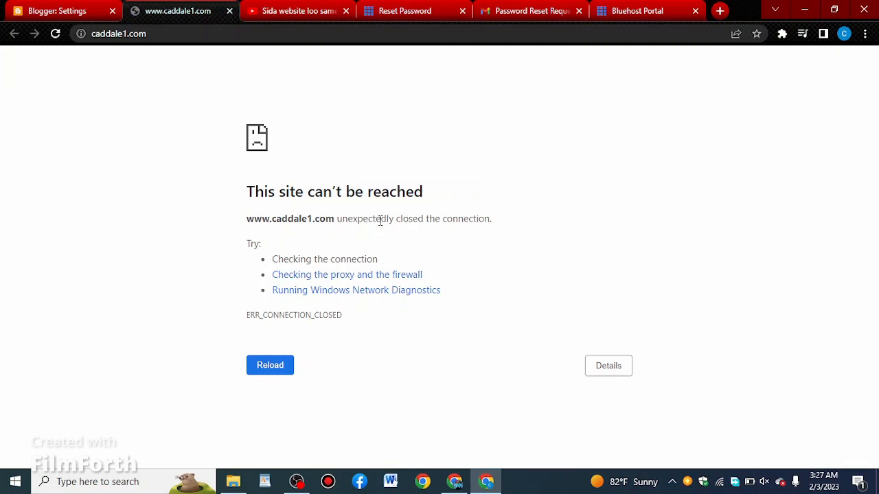
pyautogui.press('F5')
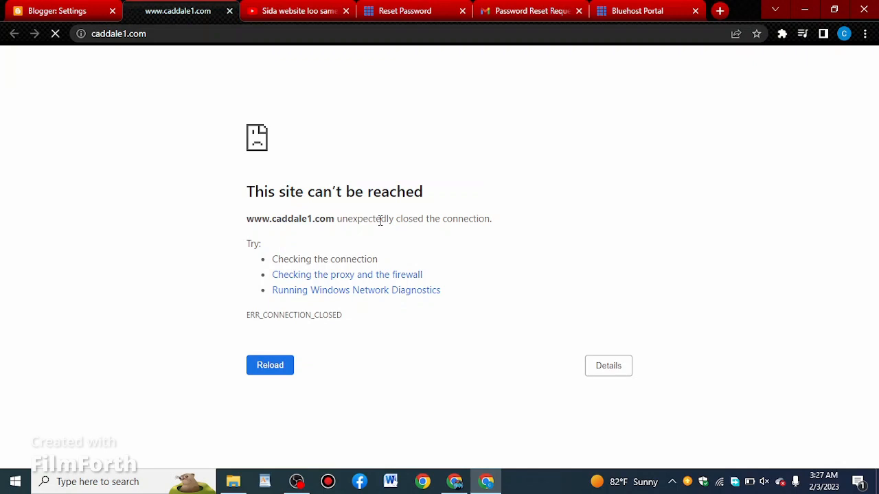